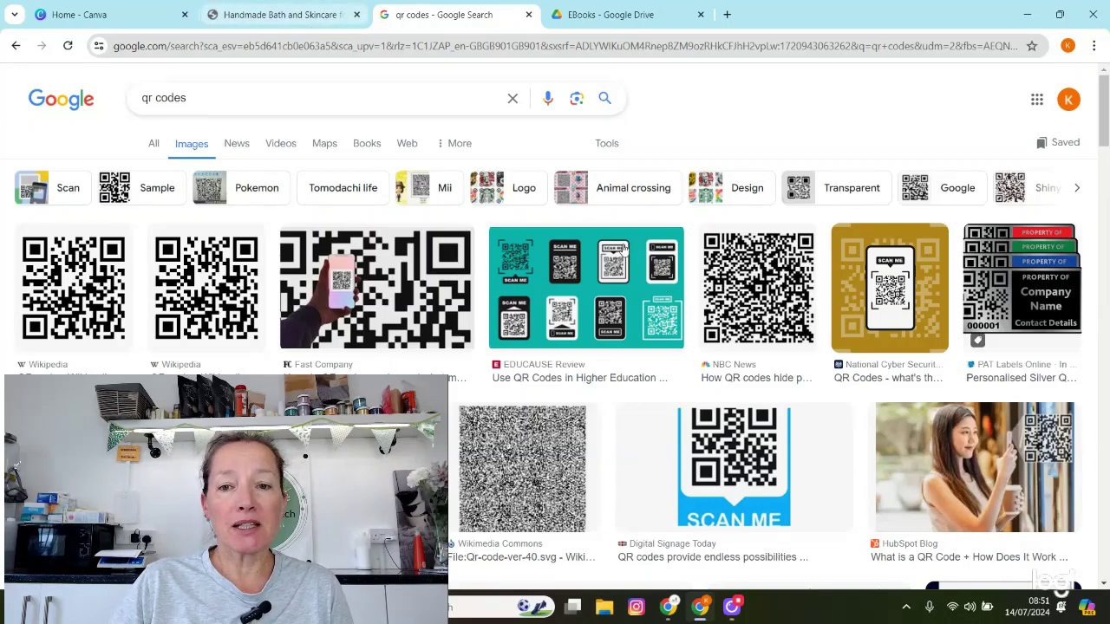
Switch to Canva, search its apps for "qr code" and view the QR code app's details
click(104, 14)
mouse_move(364, 88)
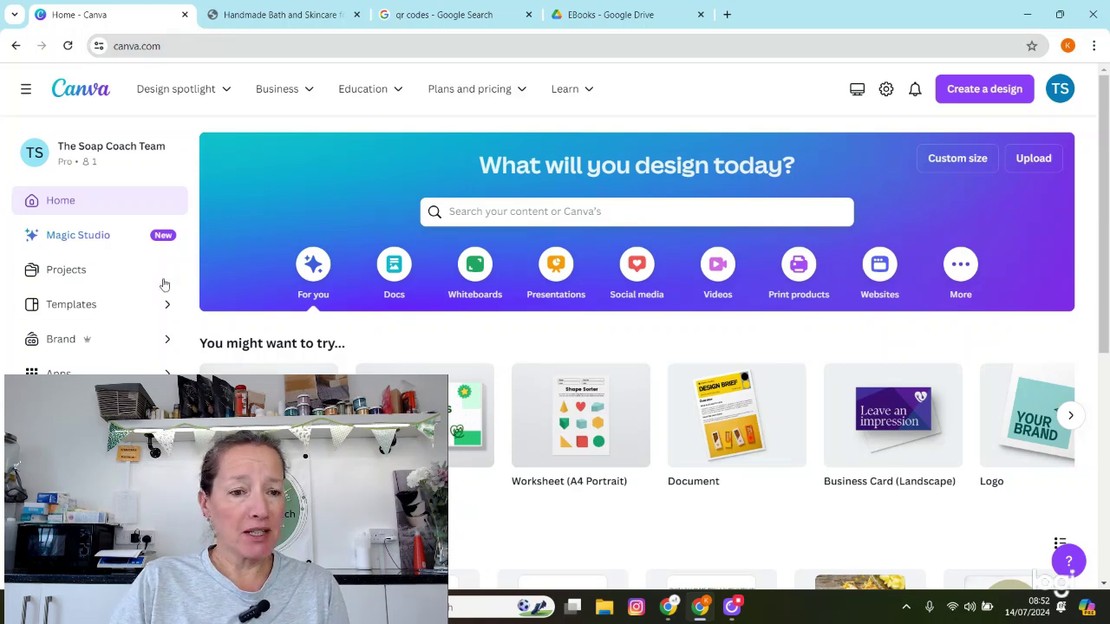
scroll(173, 273, down, 3)
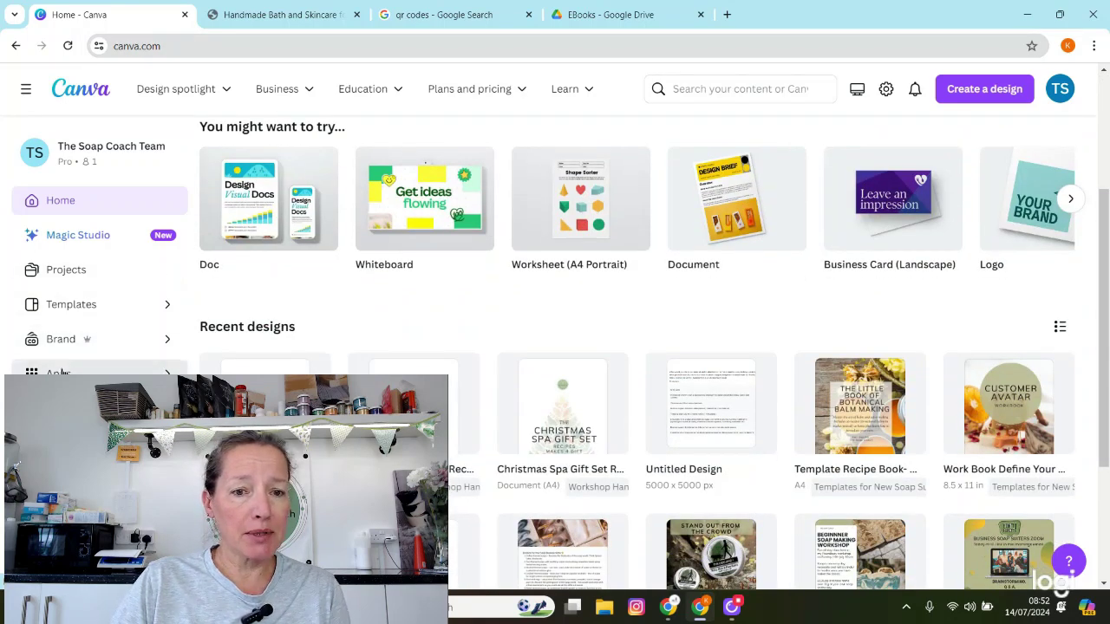
click(62, 373)
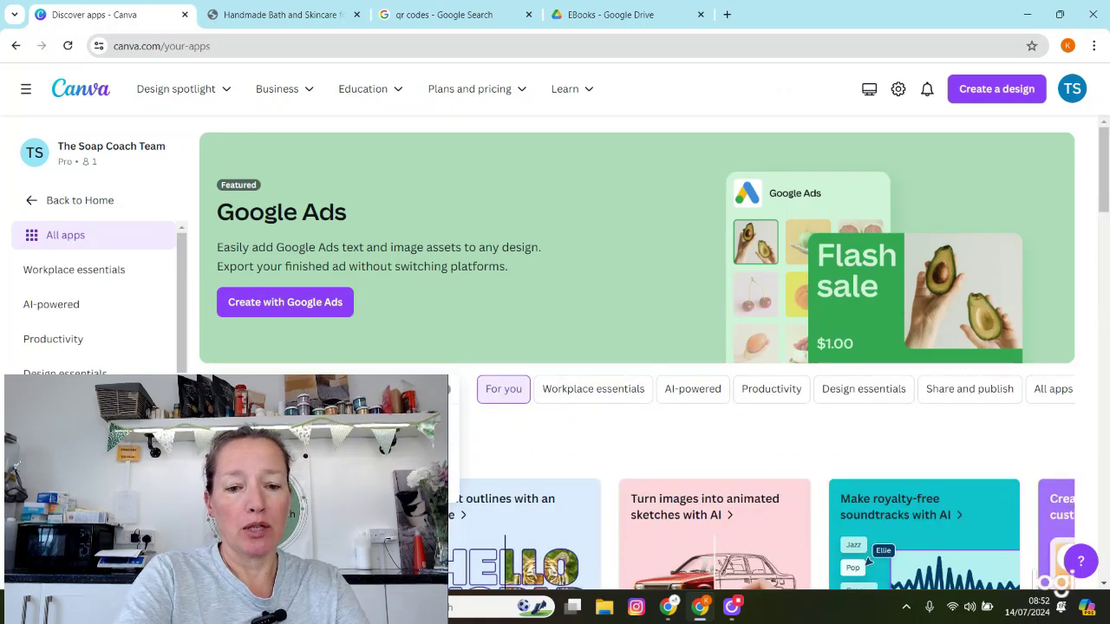
key(Return)
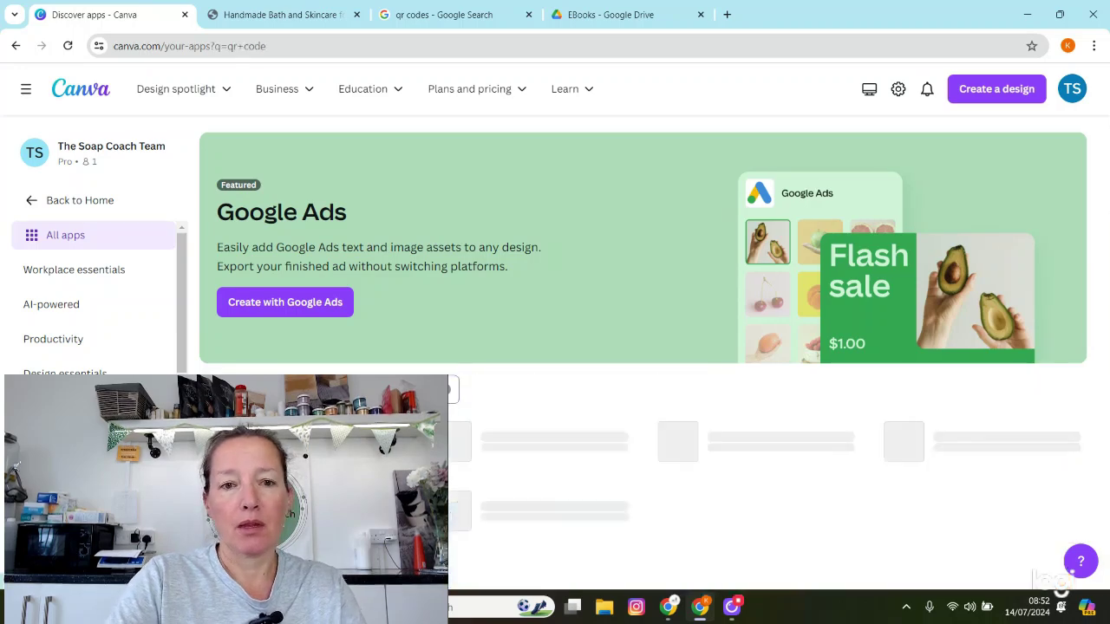
click(251, 438)
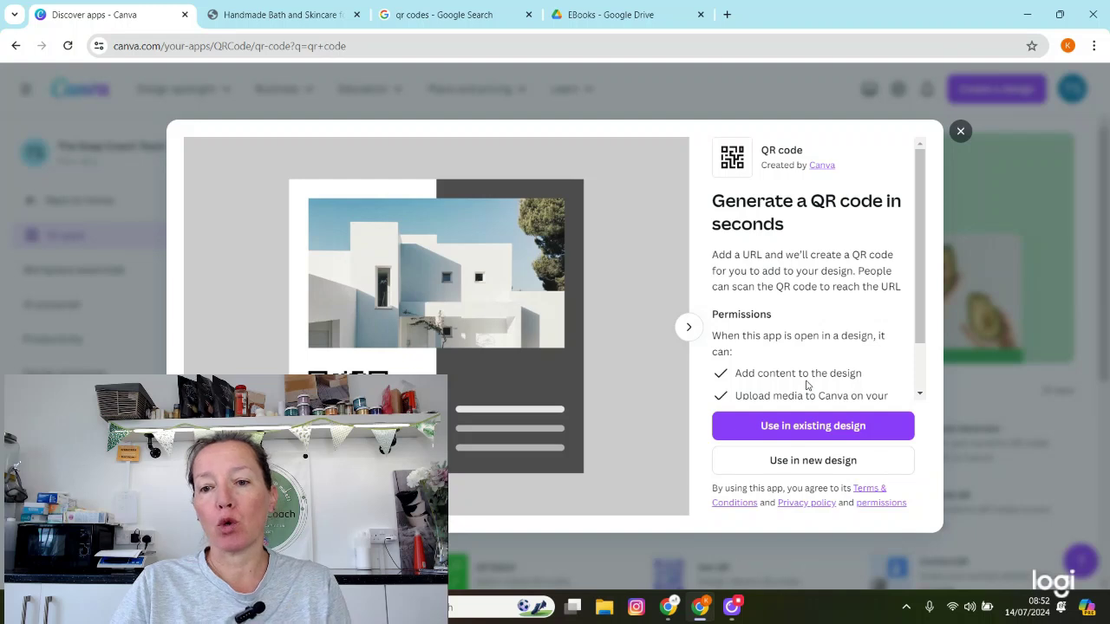
Start a new US business card design that uses the QR code app
click(799, 462)
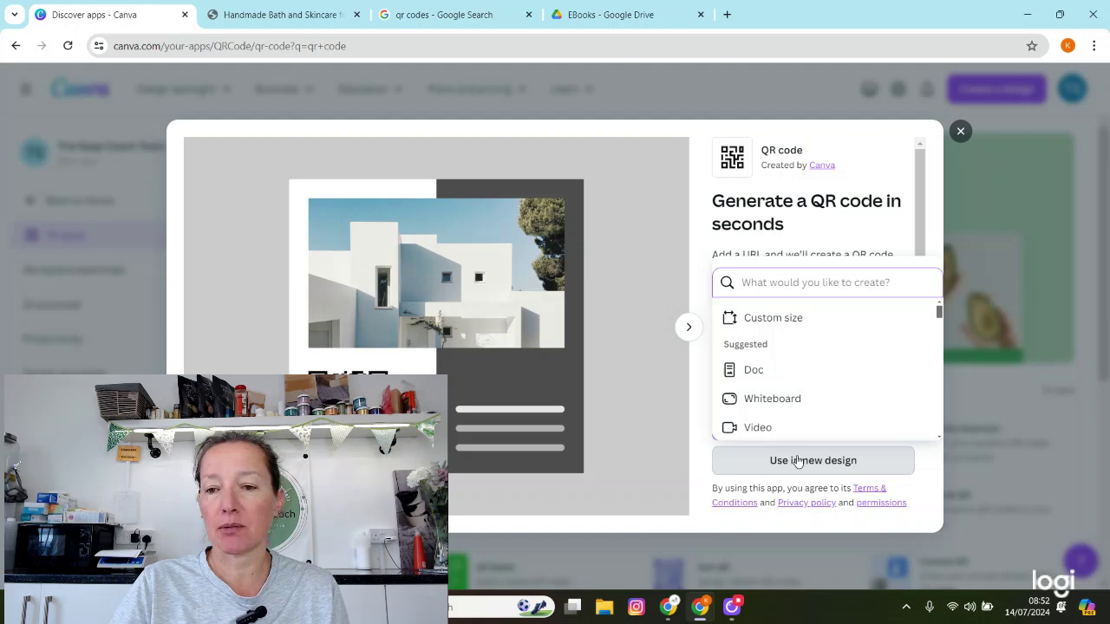
scroll(838, 368, down, 5)
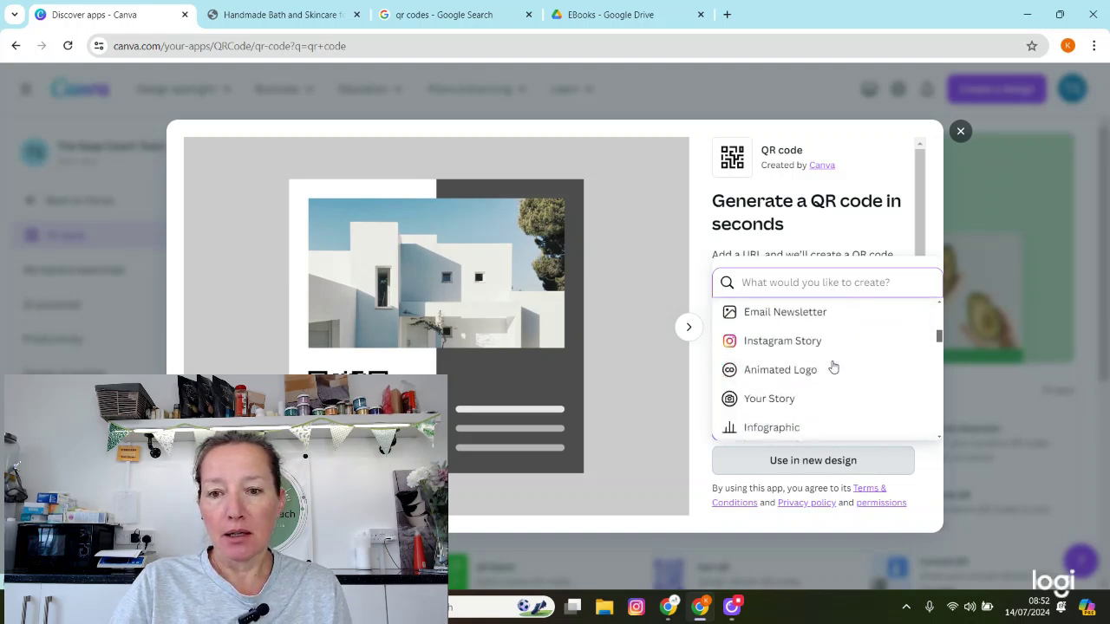
scroll(831, 365, up, 3)
scroll(830, 364, down, 3)
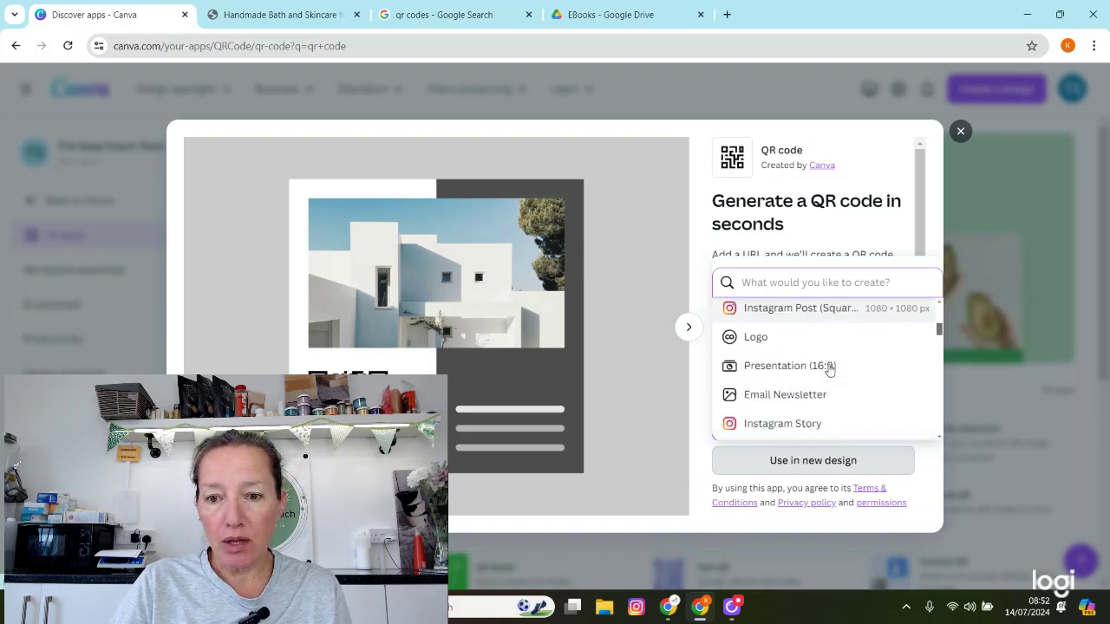
scroll(815, 369, down, 5)
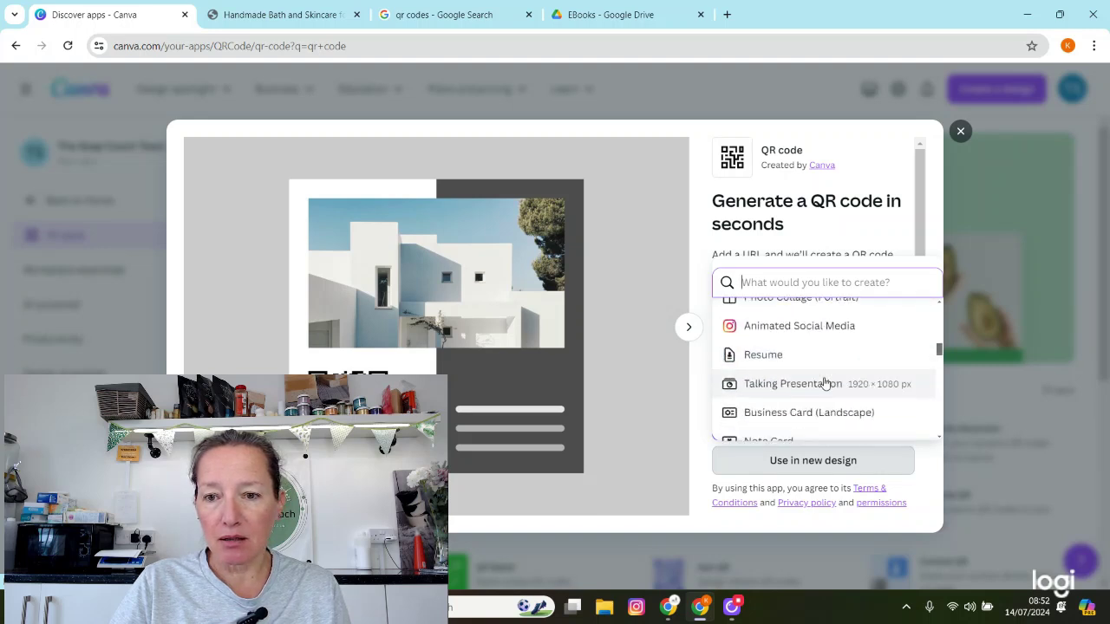
click(797, 368)
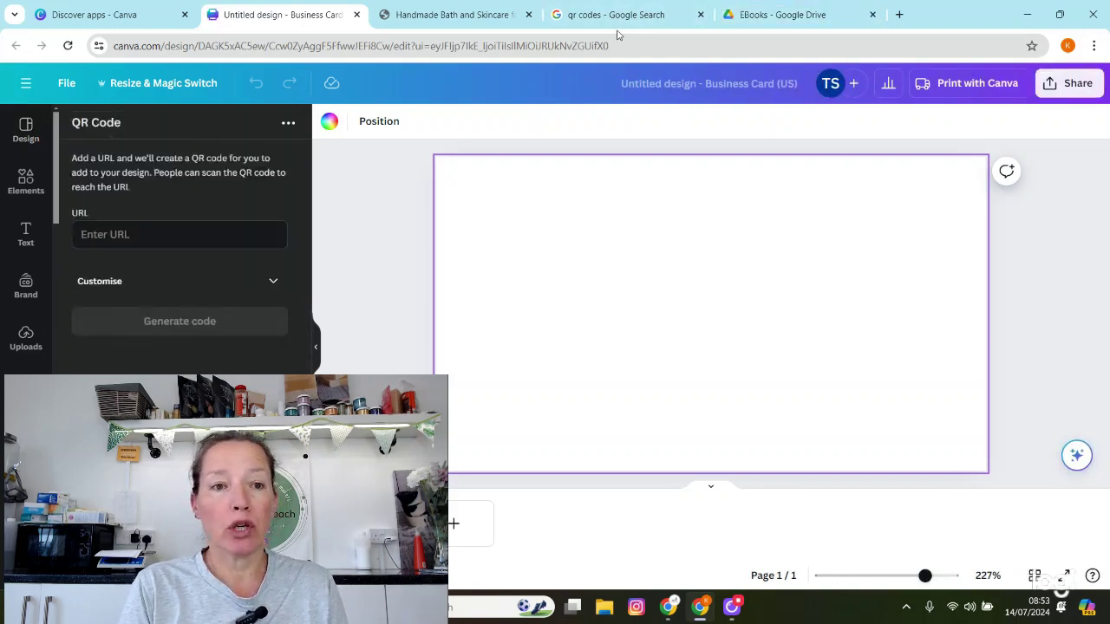
Switch to The Dog and I website and copy its home page address
click(426, 19)
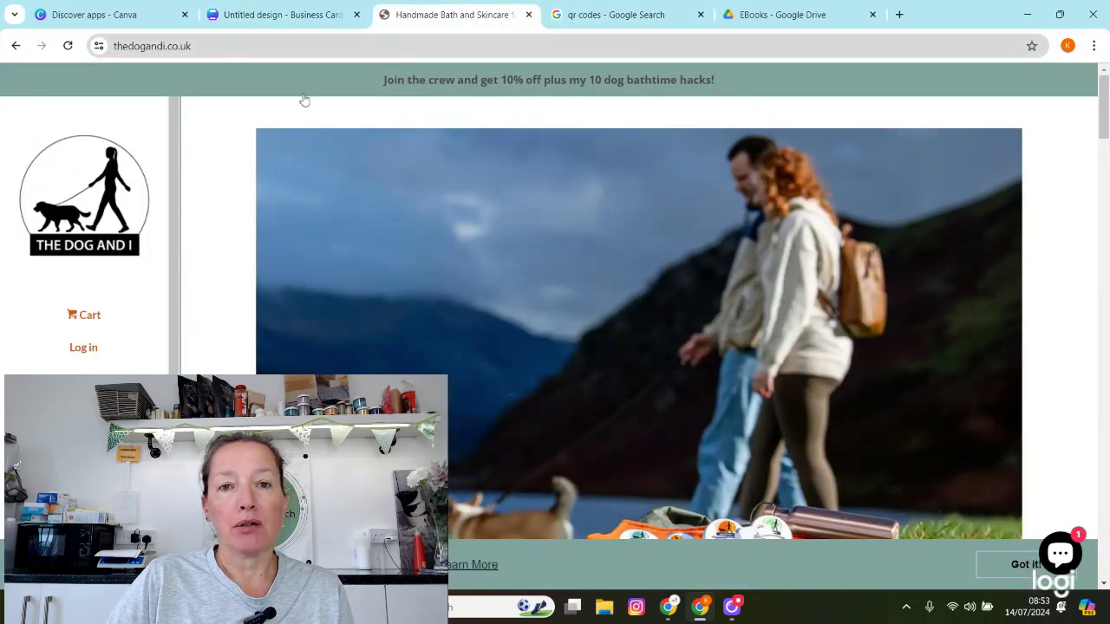
scroll(509, 173, down, 3)
scroll(513, 214, up, 3)
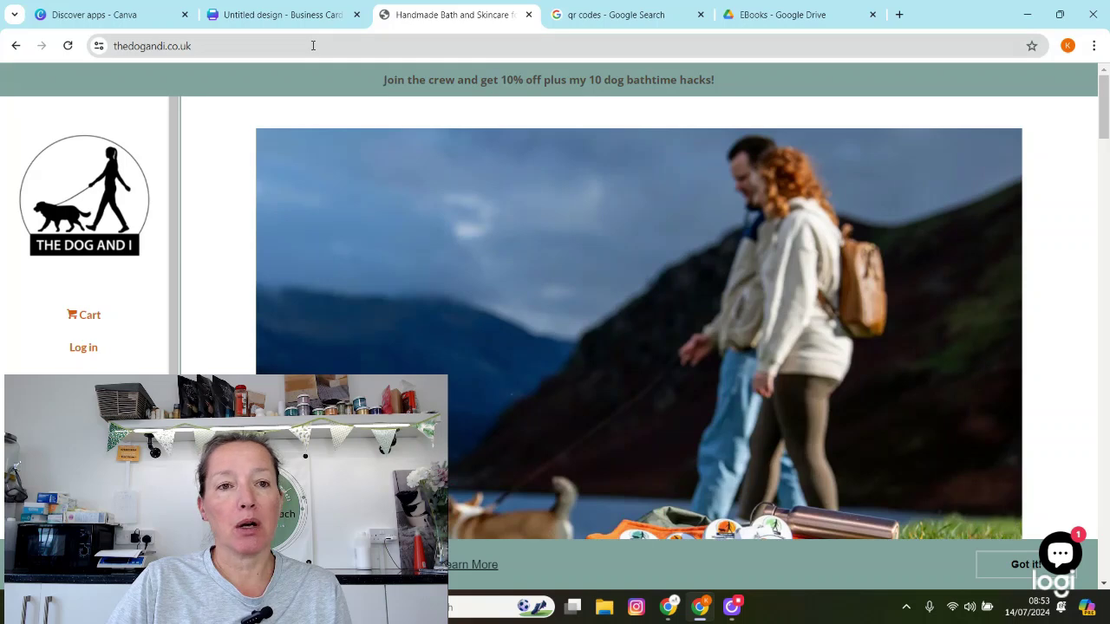
click(222, 40)
right_click(182, 49)
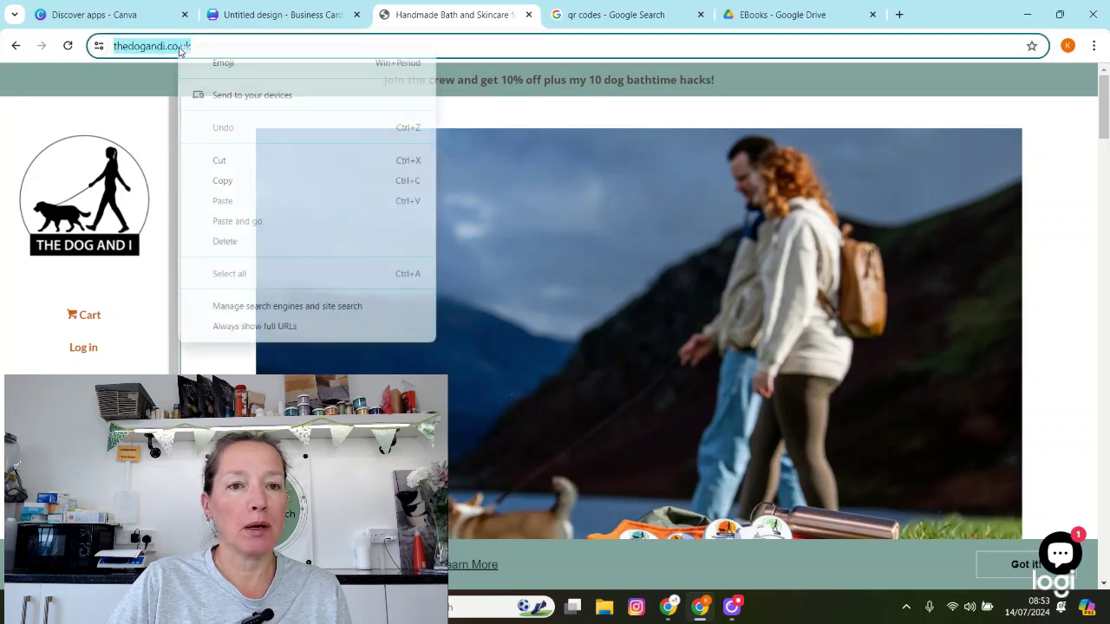
click(247, 187)
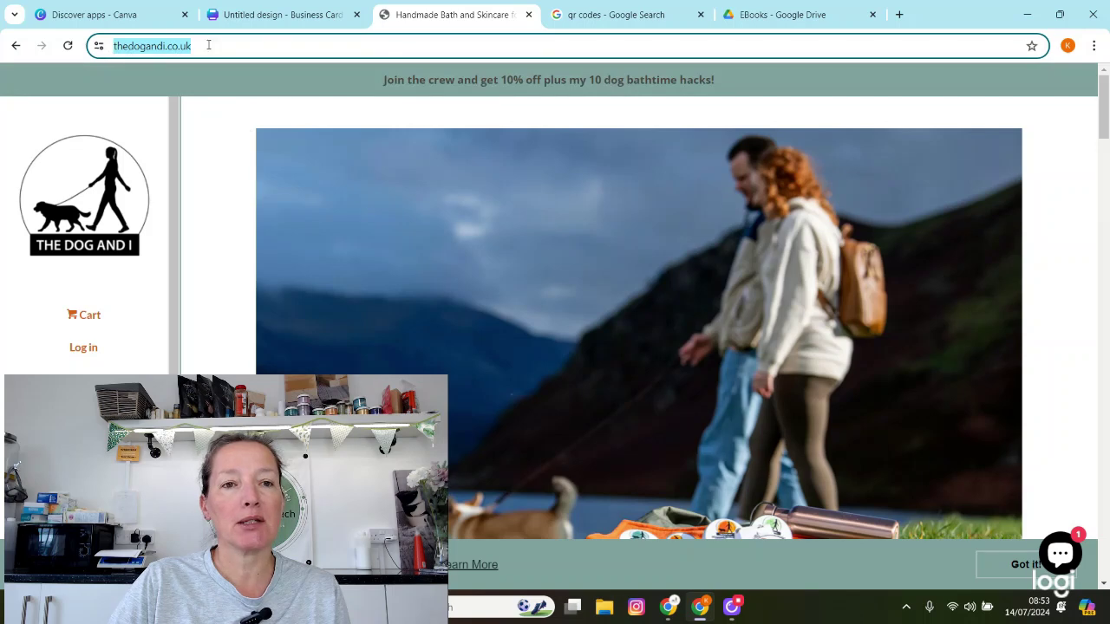
click(270, 15)
click(170, 232)
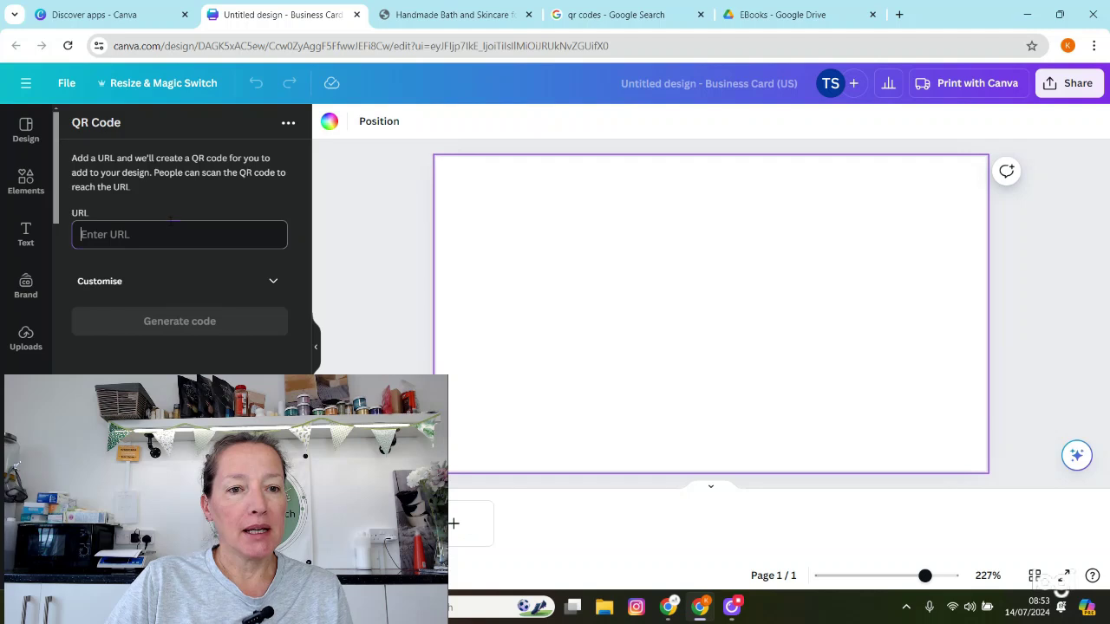
key(ctrl+v)
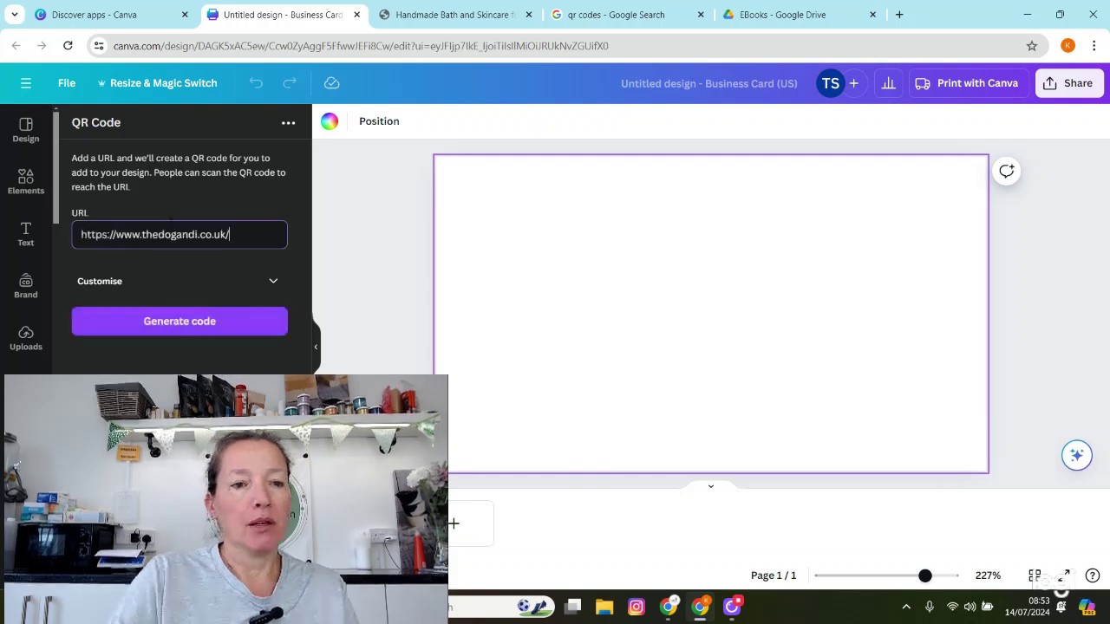
click(174, 321)
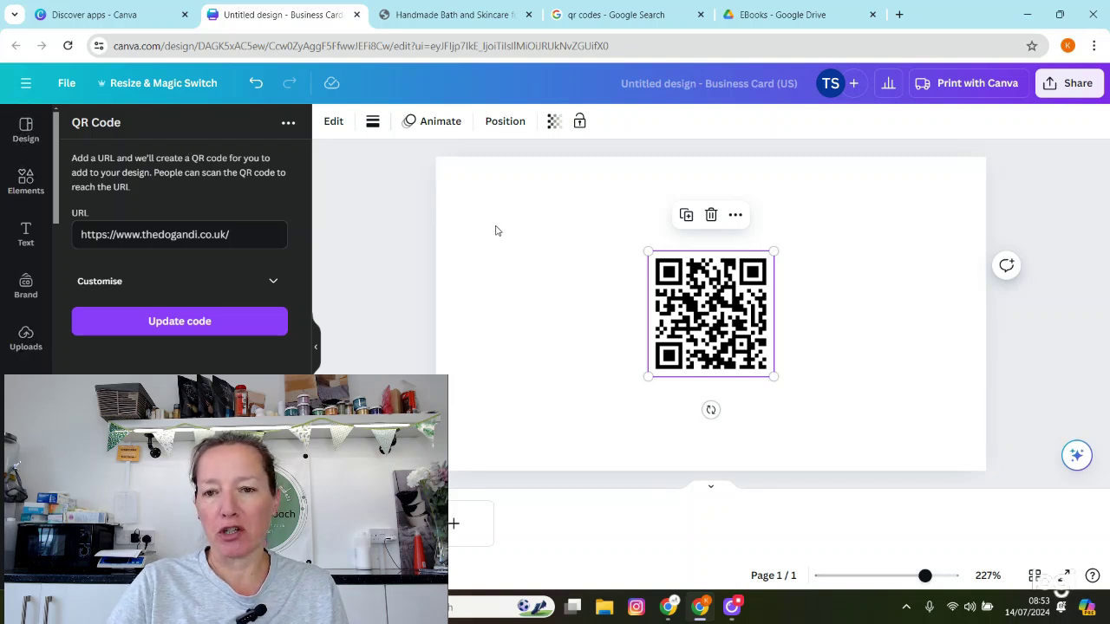
Copy the QR code and apply the contact-details page of the Gourmet Food Catering Business Card template to the design
right_click(719, 318)
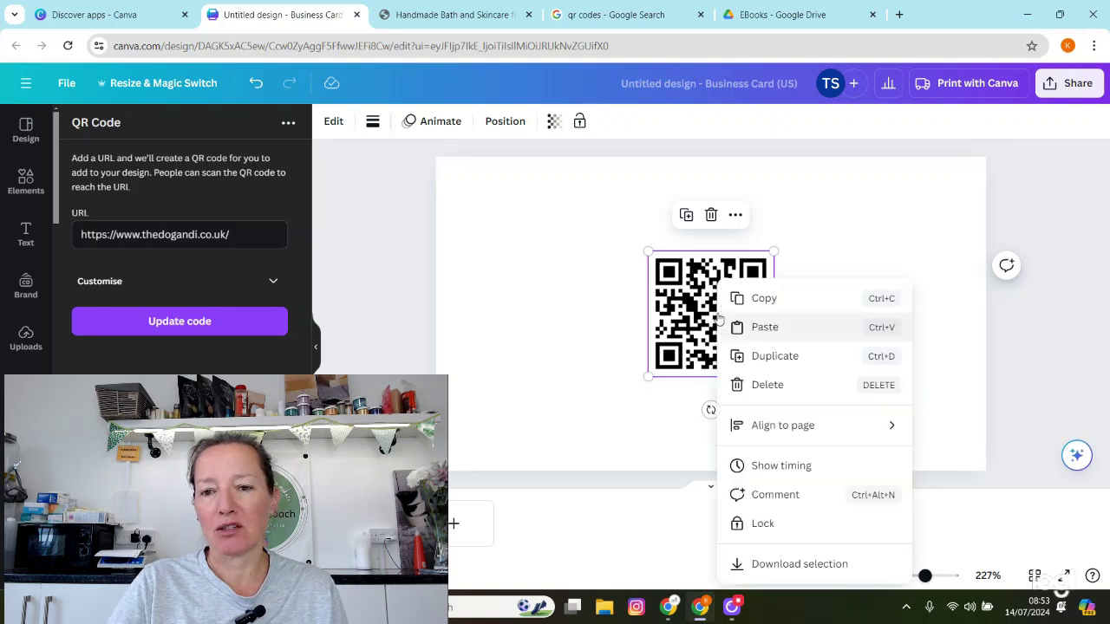
click(763, 298)
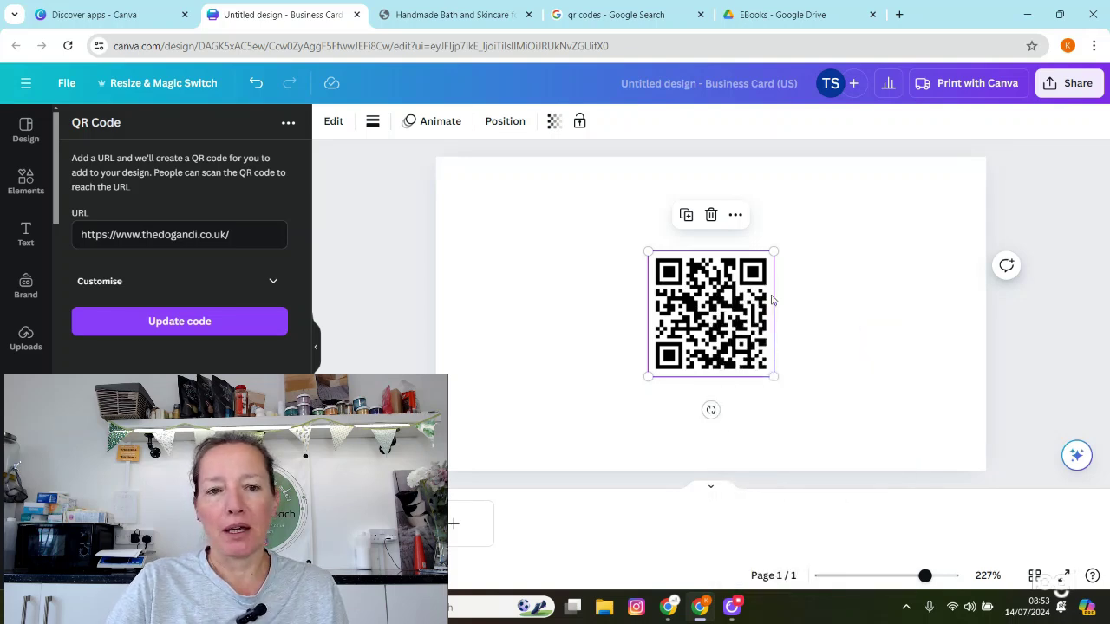
click(26, 130)
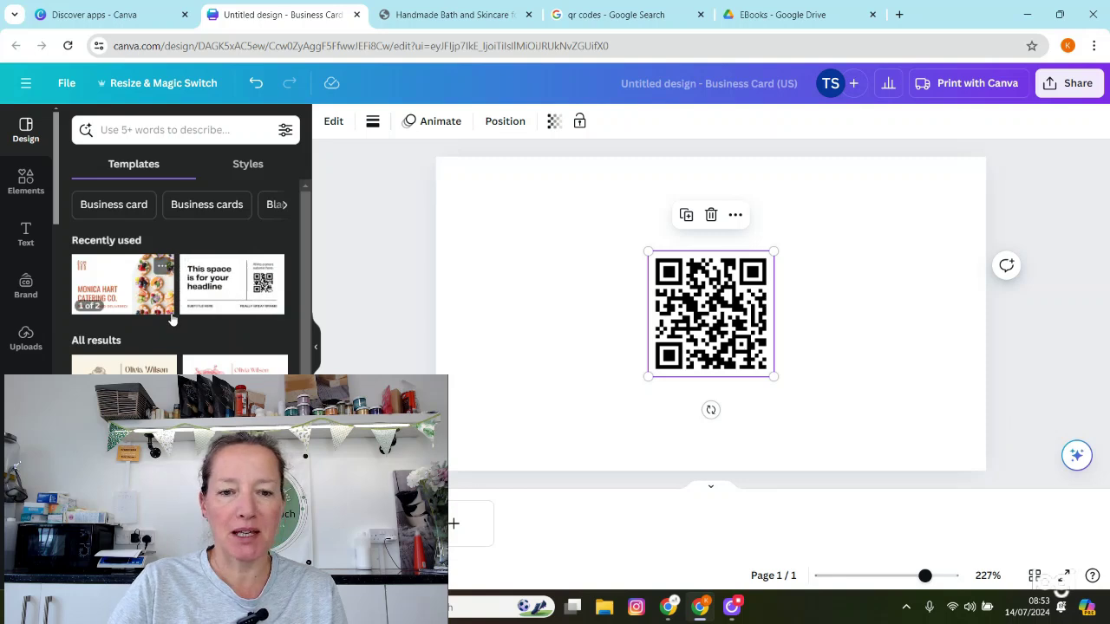
click(103, 273)
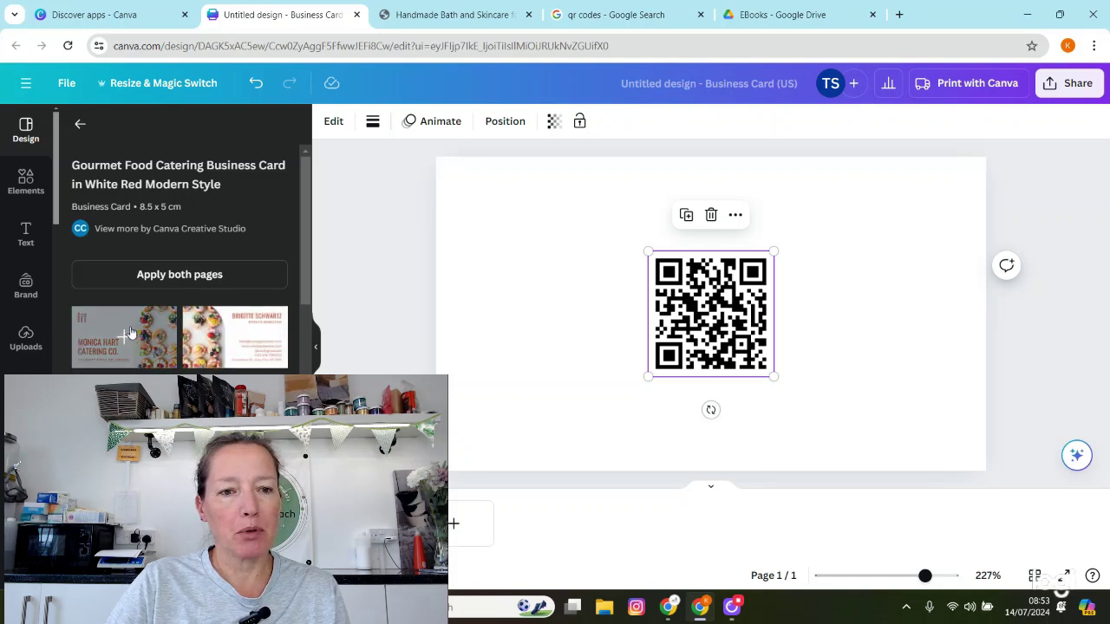
click(208, 329)
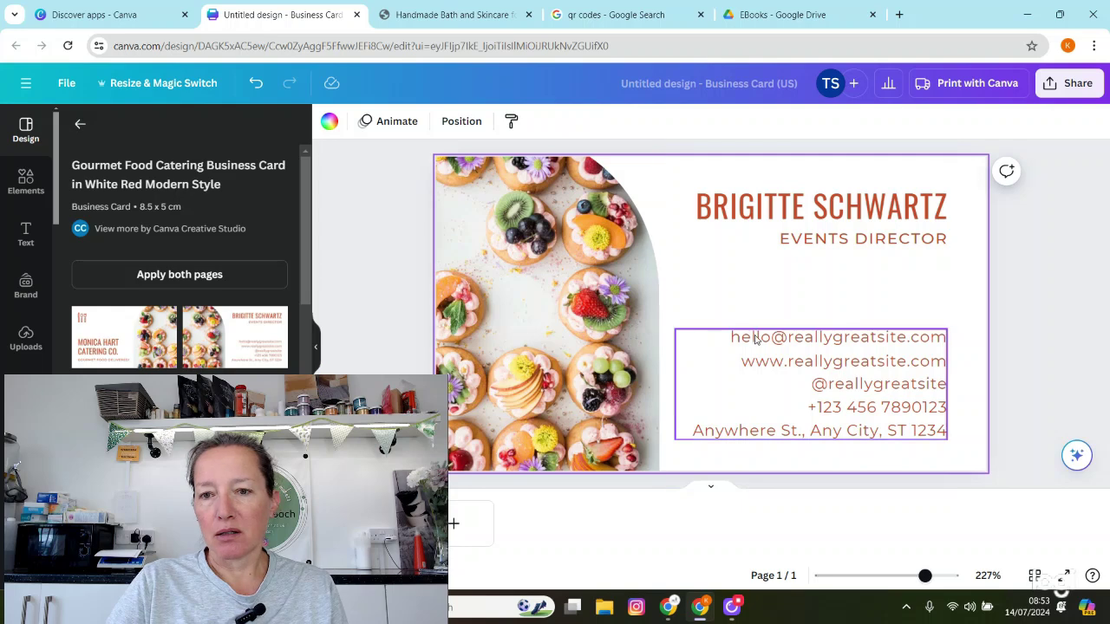
Paste the QR code onto the card and shrink it to fit between the job title and the contact details
right_click(708, 280)
click(738, 352)
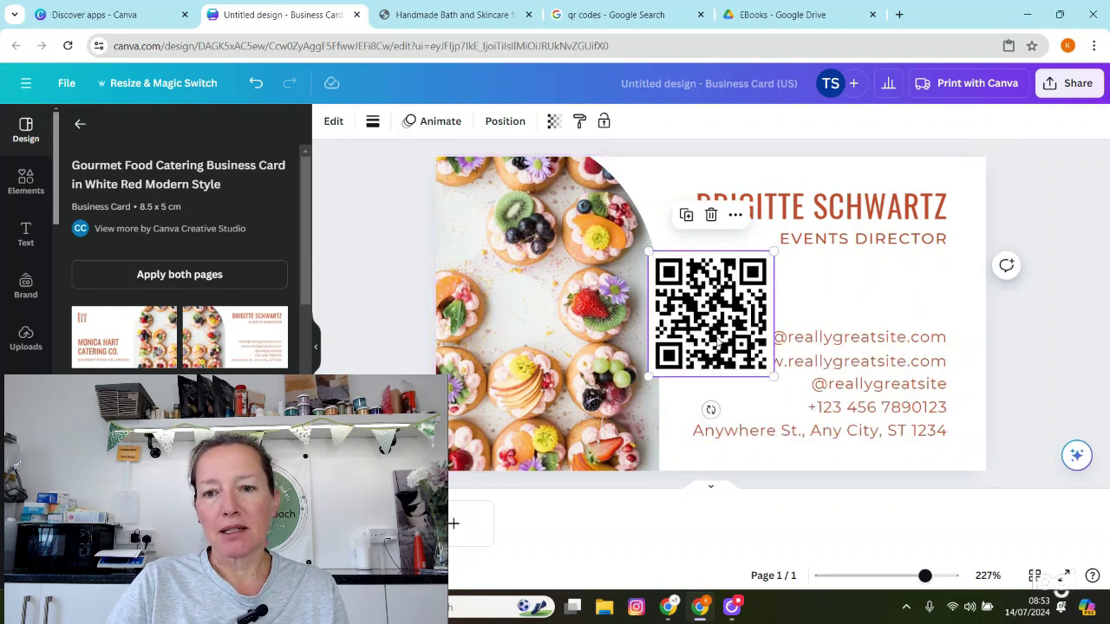
drag(656, 373, 727, 288)
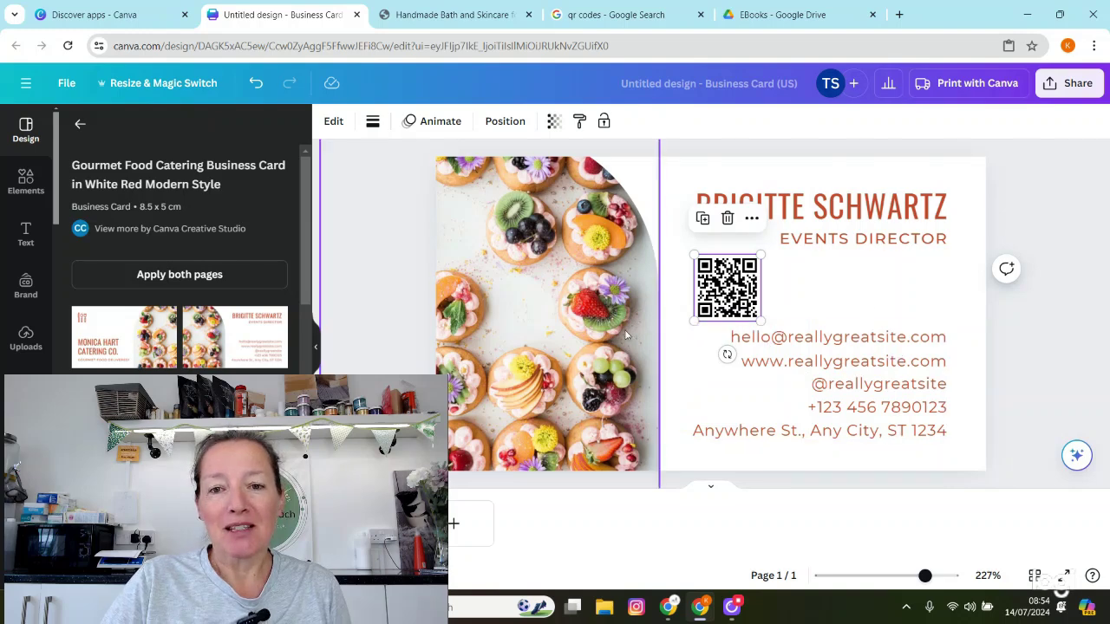
click(564, 228)
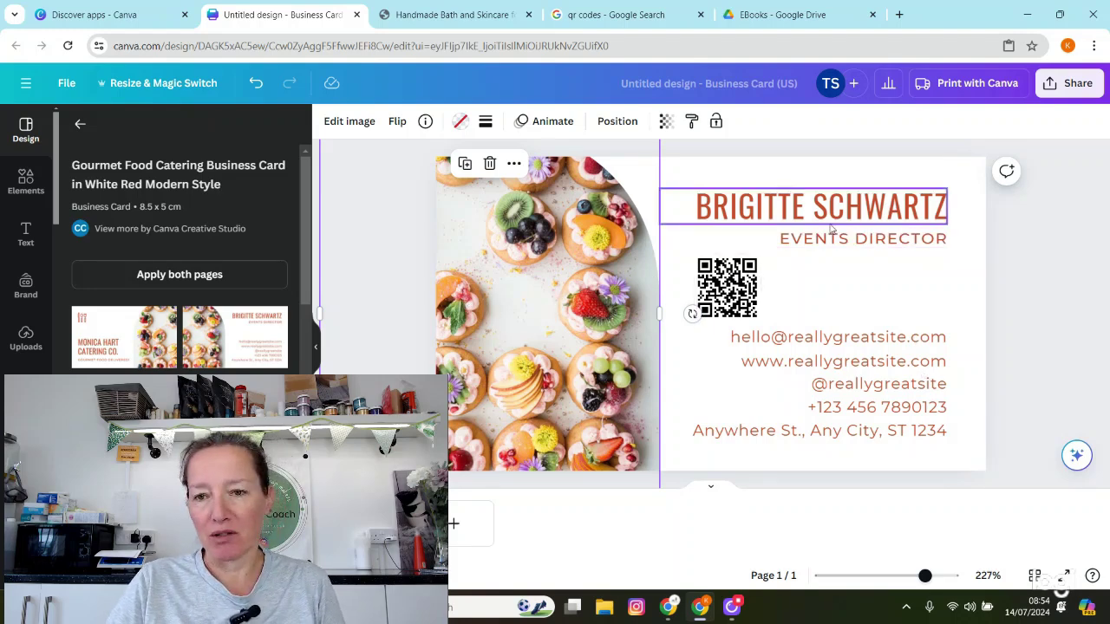
Duplicate the EVENTS DIRECTOR text below the original and replace the copy's wording with "SCAN TO BROWSE THE WEBSITE"
click(860, 247)
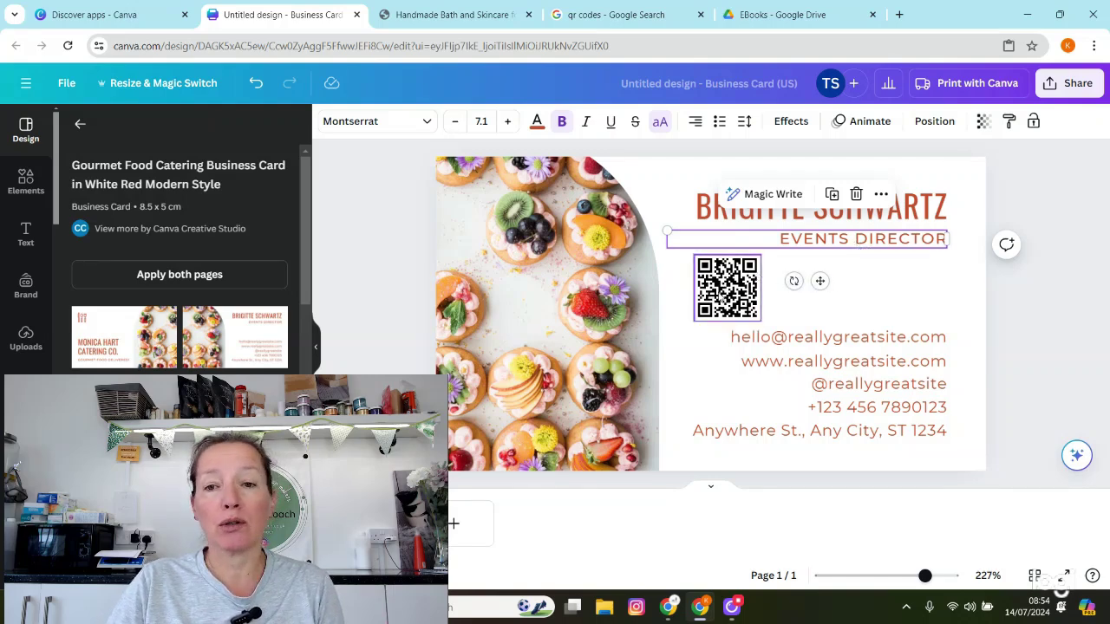
click(831, 193)
drag(847, 310, 825, 317)
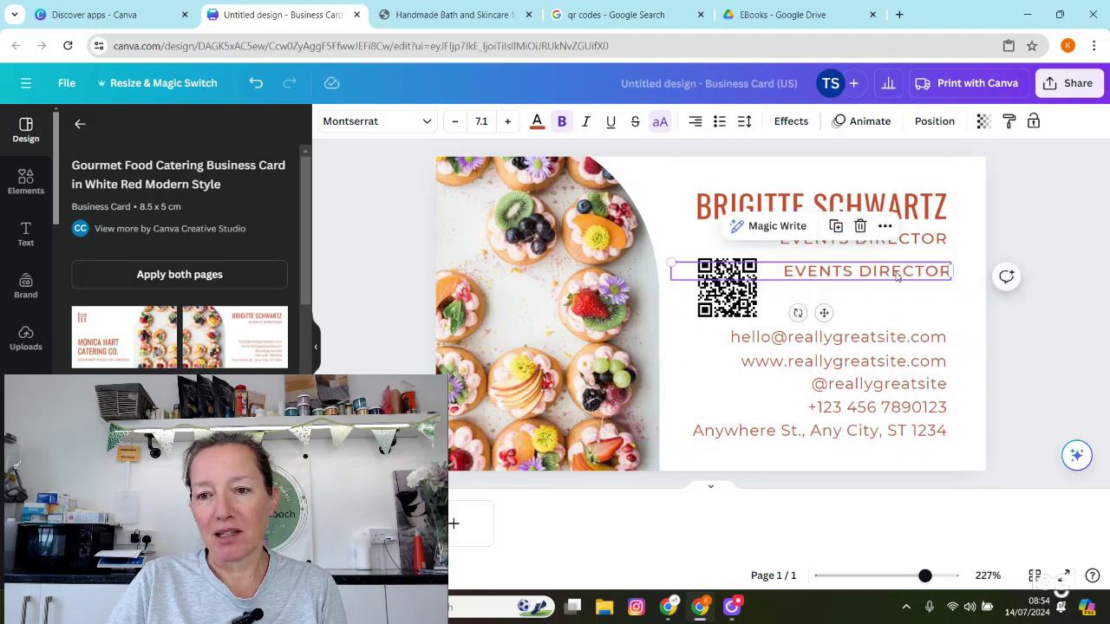
double_click(895, 272)
key(BackSpace)
text(SCAN TO BROWSE THE WE)
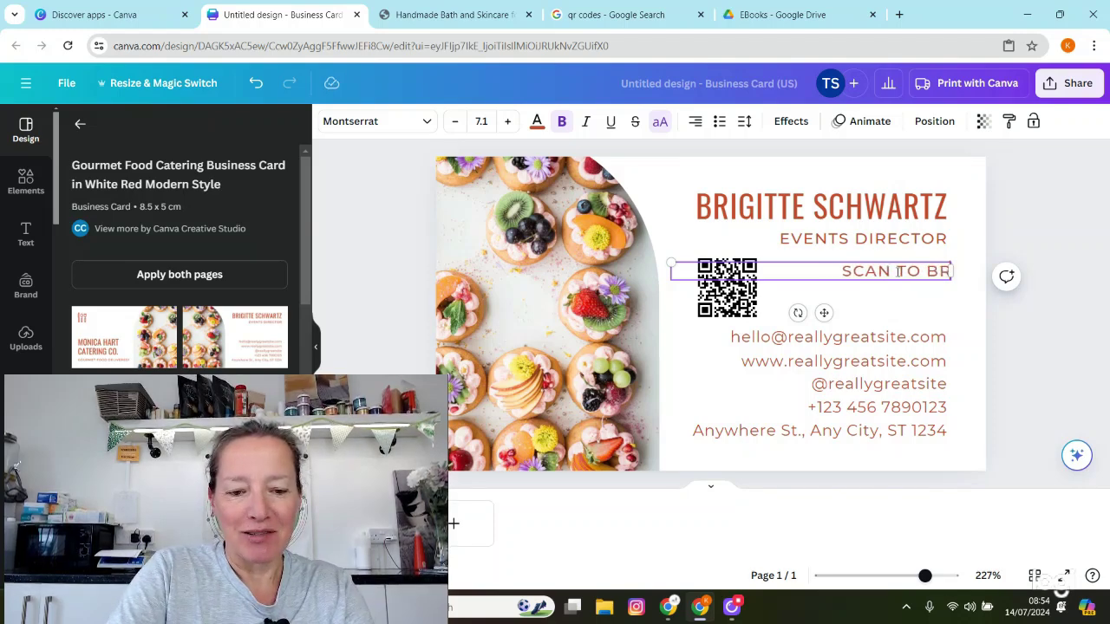
text(BSITE)
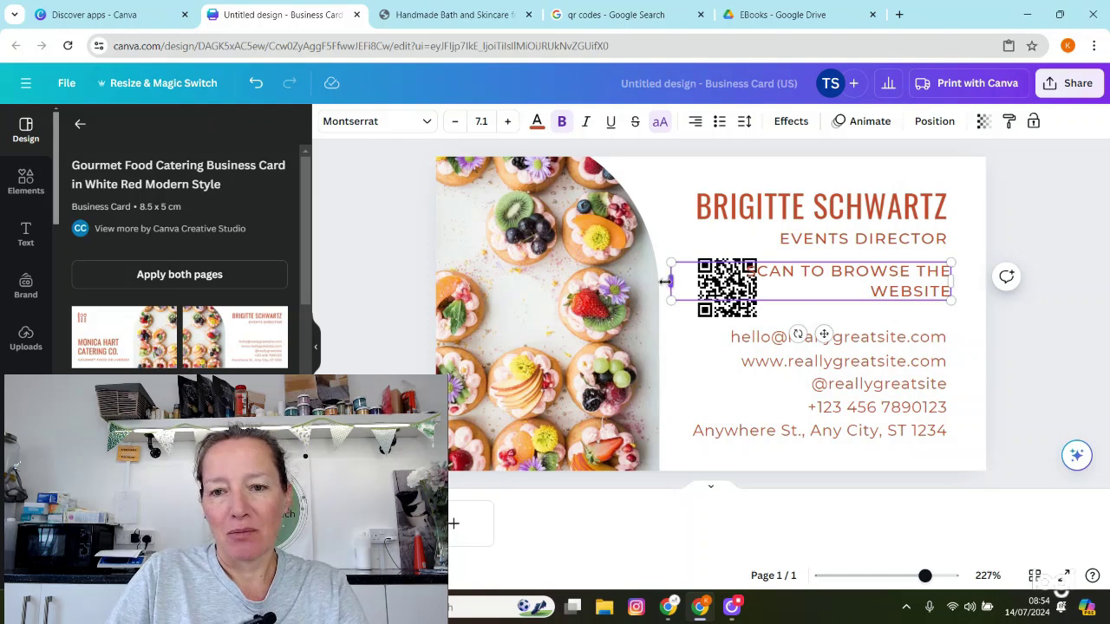
Narrow the "SCAN TO BROWSE THE WEBSITE" text box to about 1.2 wide and position it beside the QR code
drag(667, 280, 767, 281)
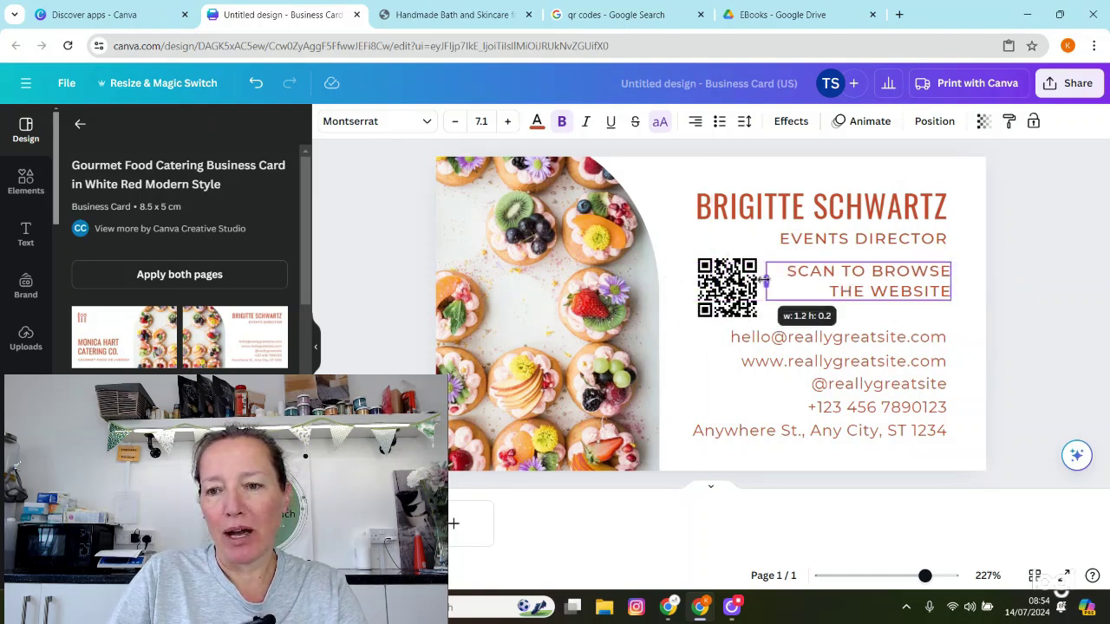
click(1016, 319)
drag(929, 293, 924, 302)
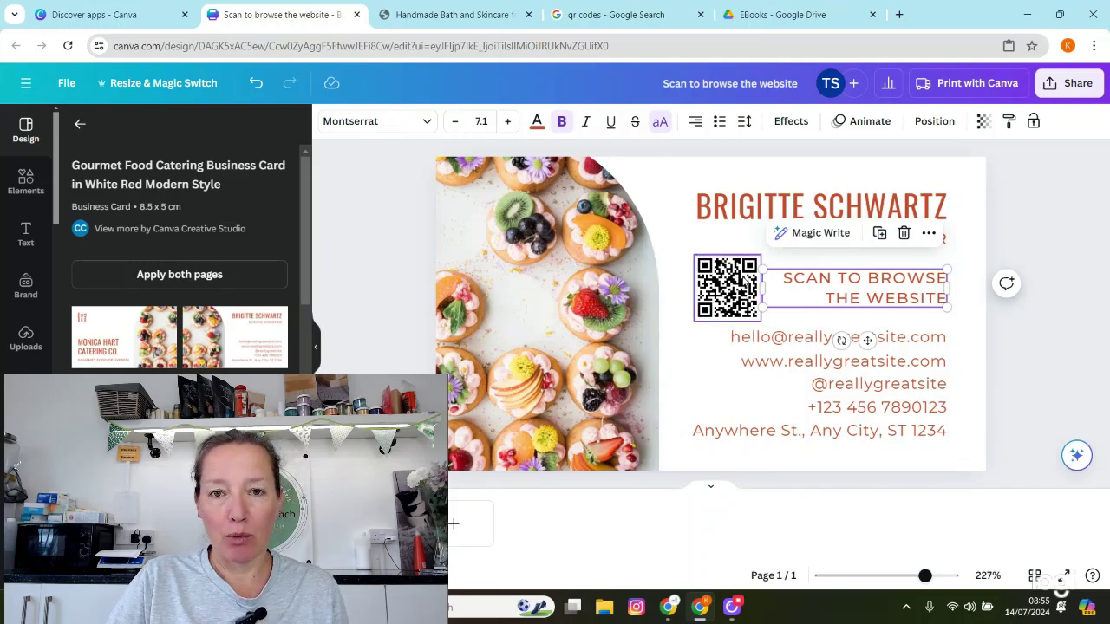
Switch back to The Dog and I website and open its shop collections page
click(438, 17)
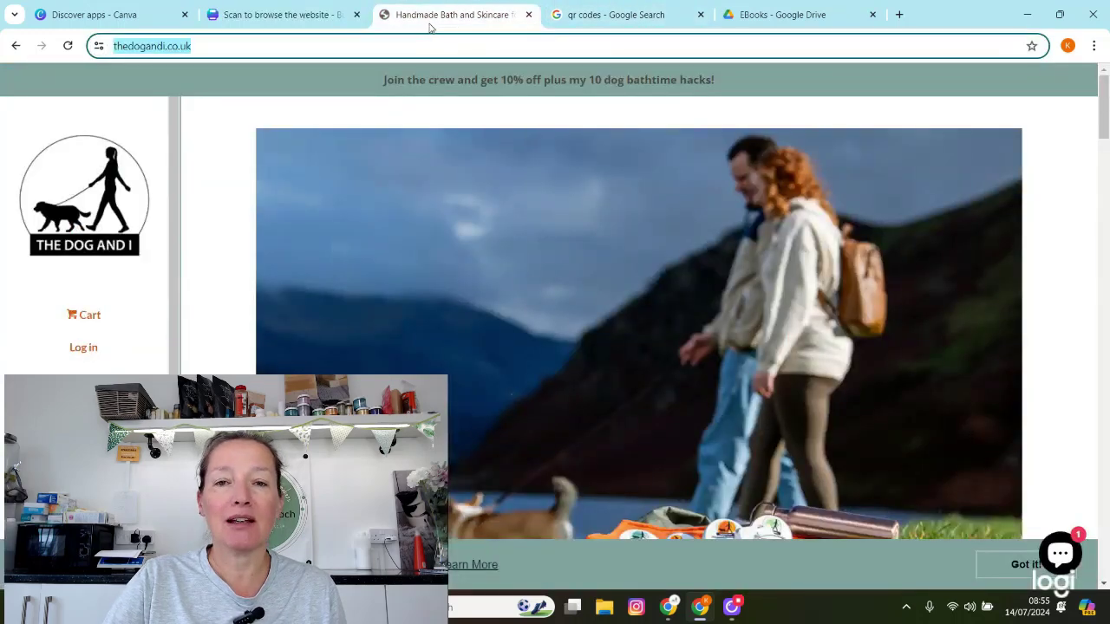
scroll(95, 364, down, 3)
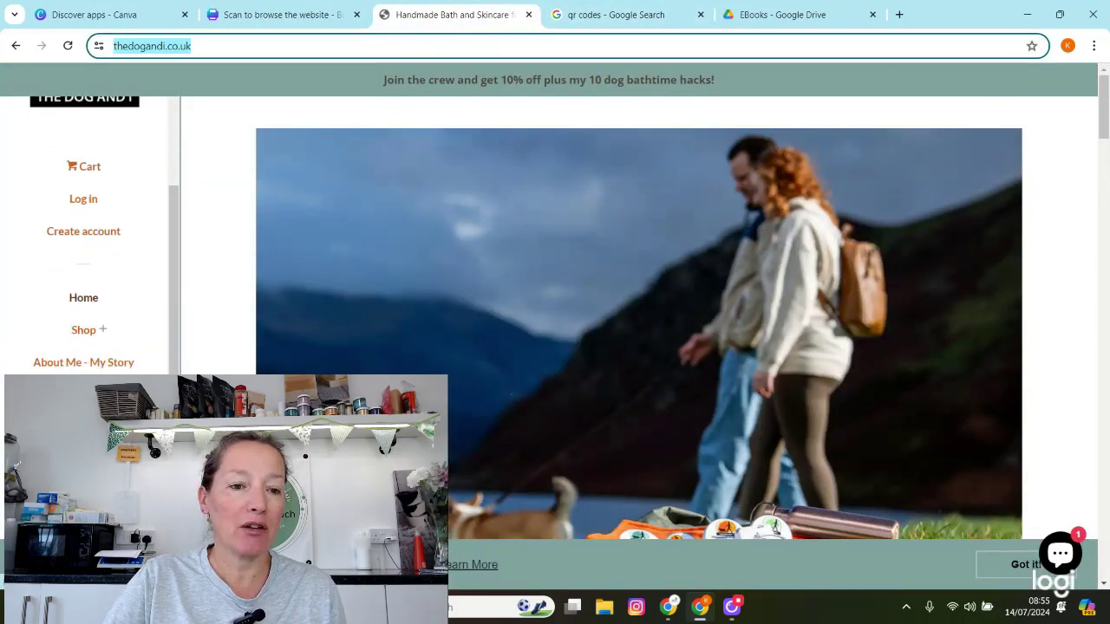
scroll(197, 327, down, 2)
scroll(197, 327, up, 2)
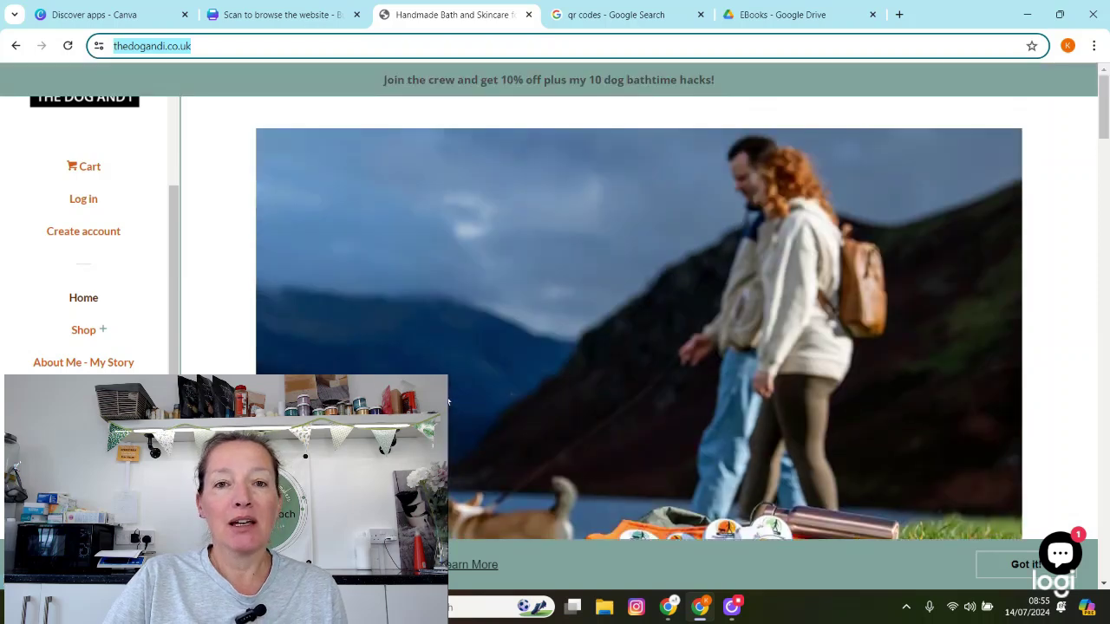
click(87, 330)
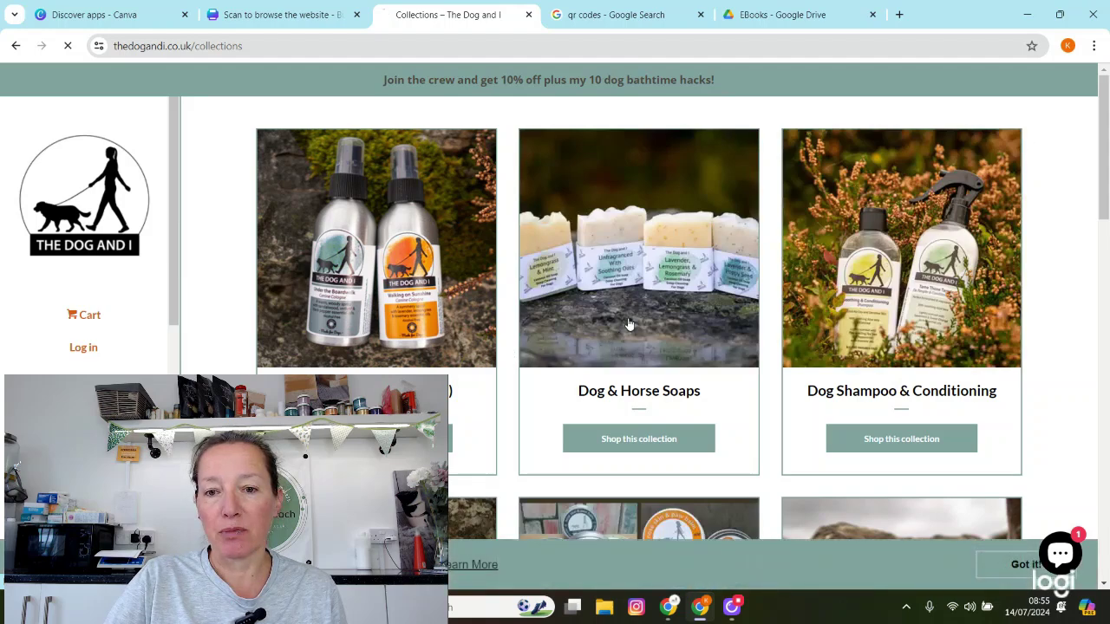
Open the Dog & Horse Soaps collection and select the page's full web address
click(627, 324)
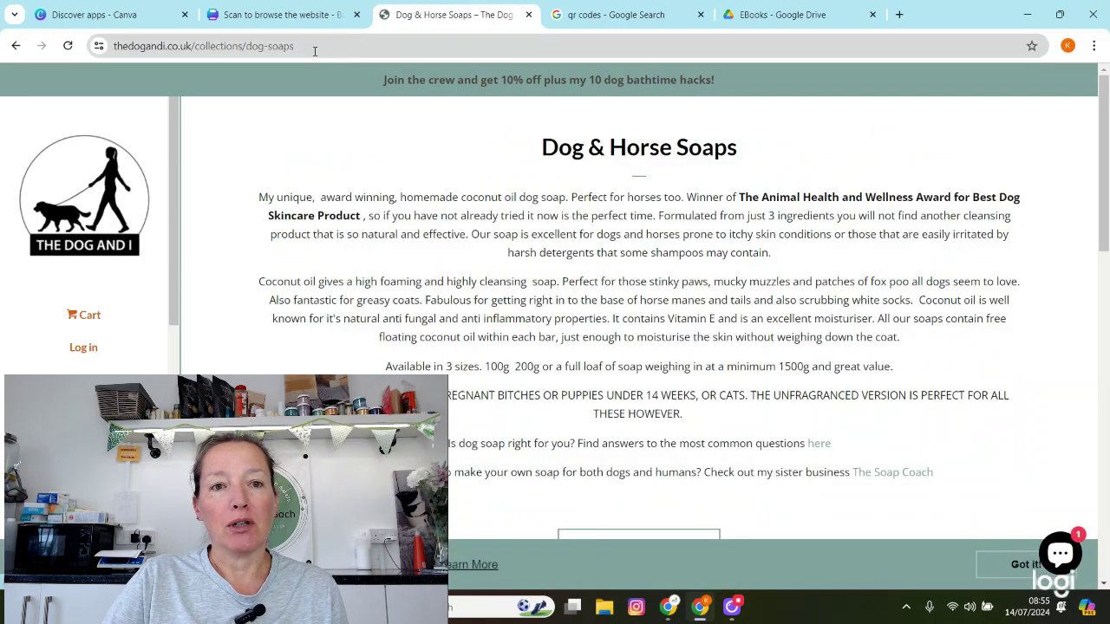
click(246, 48)
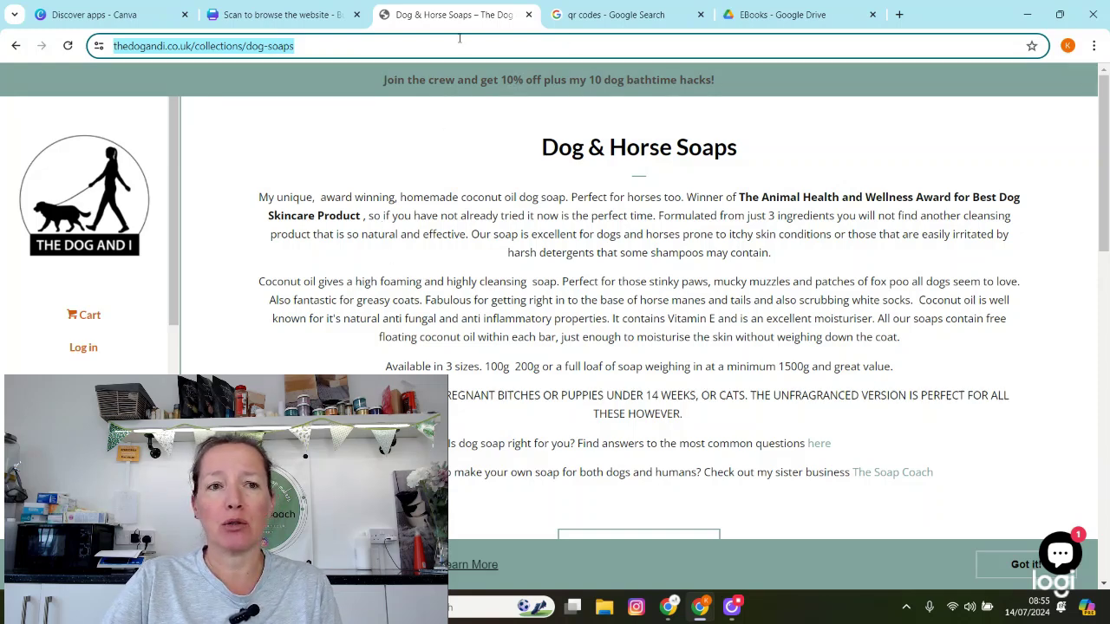
mouse_move(239, 21)
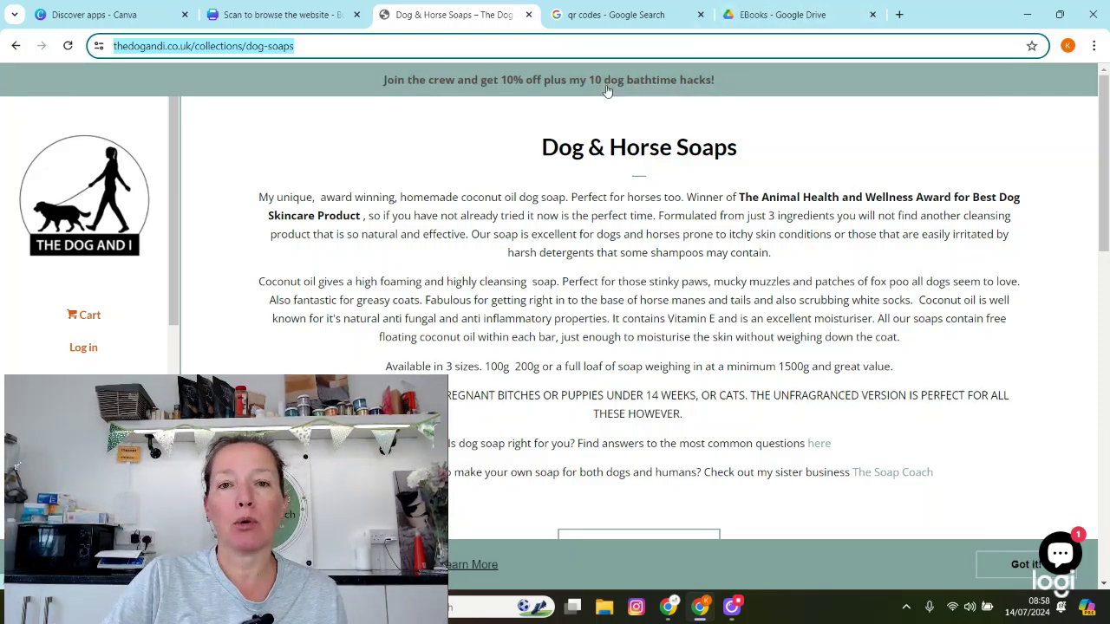
Open the 10 dog bathtime hacks sign-up page from the site's banner and select its full web address
click(510, 82)
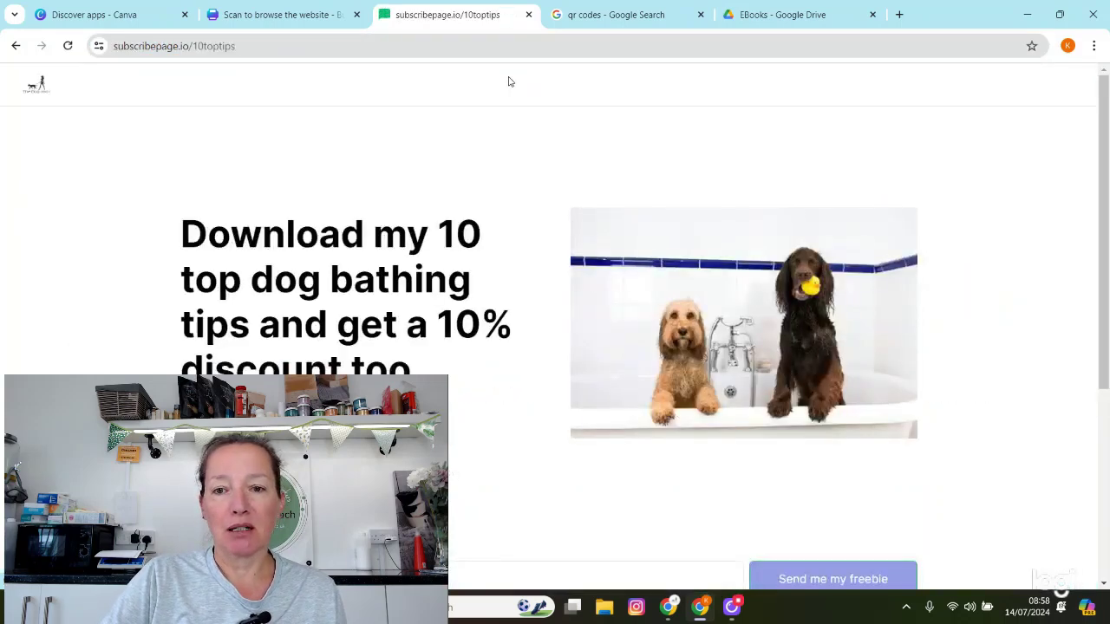
scroll(974, 303, down, 1)
scroll(975, 303, up, 1)
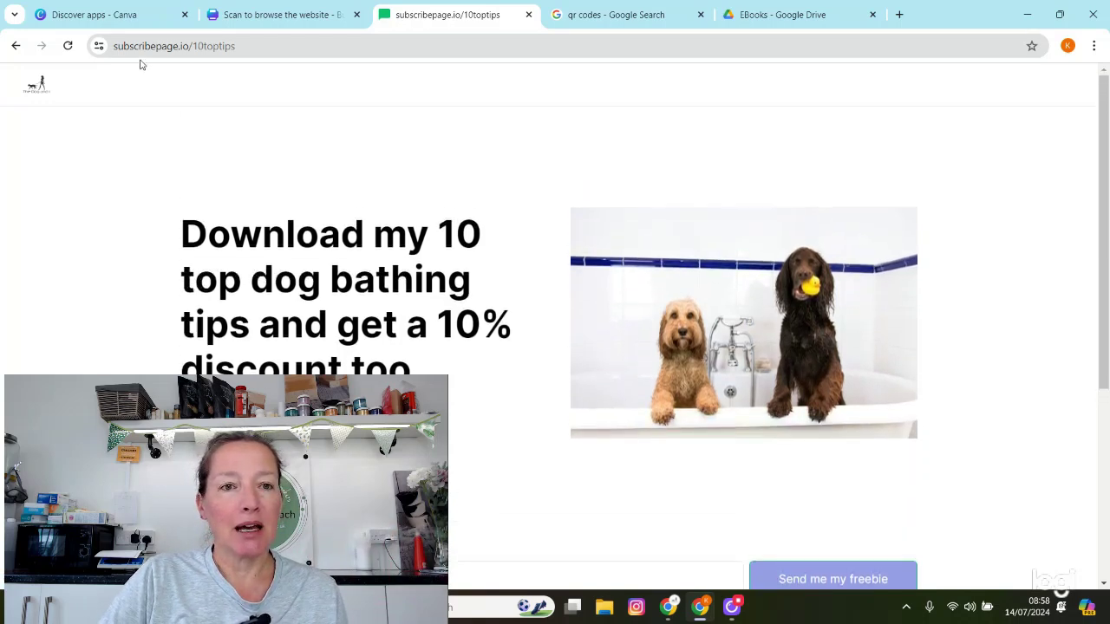
click(247, 46)
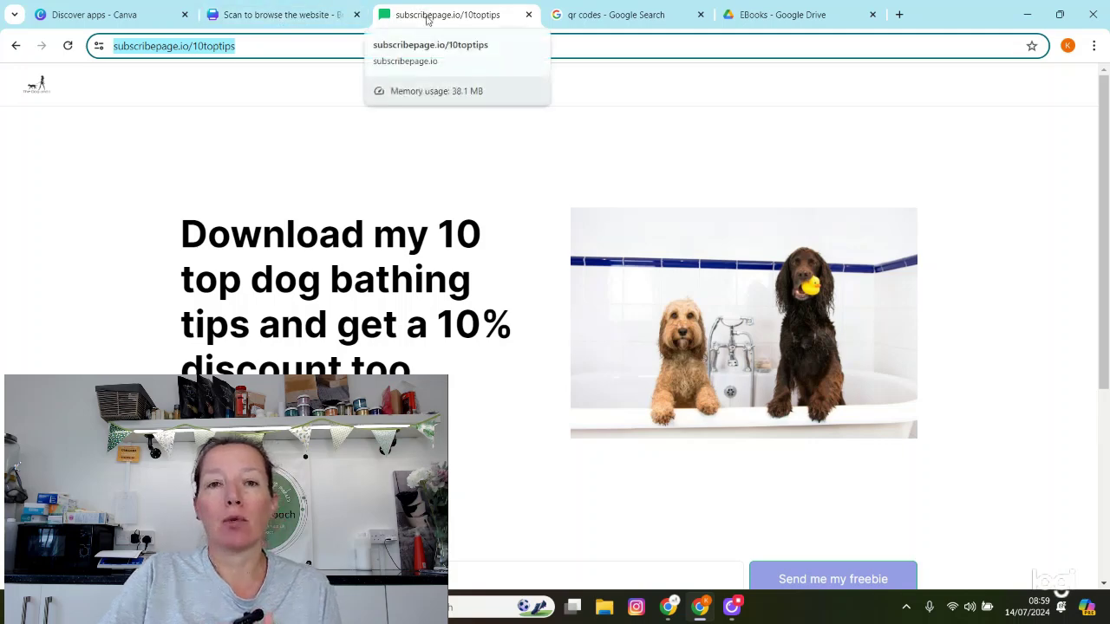
Switch to the EBooks folder in Google Drive and open the sharing settings of The Dog and I Wholesale Catalogue PDF
click(756, 15)
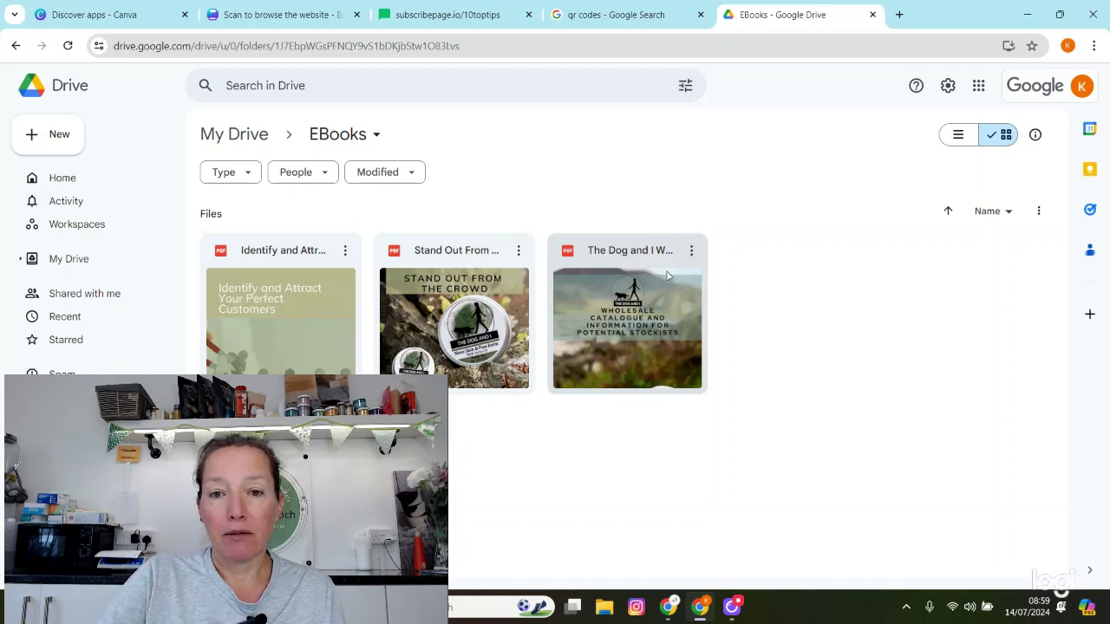
click(680, 290)
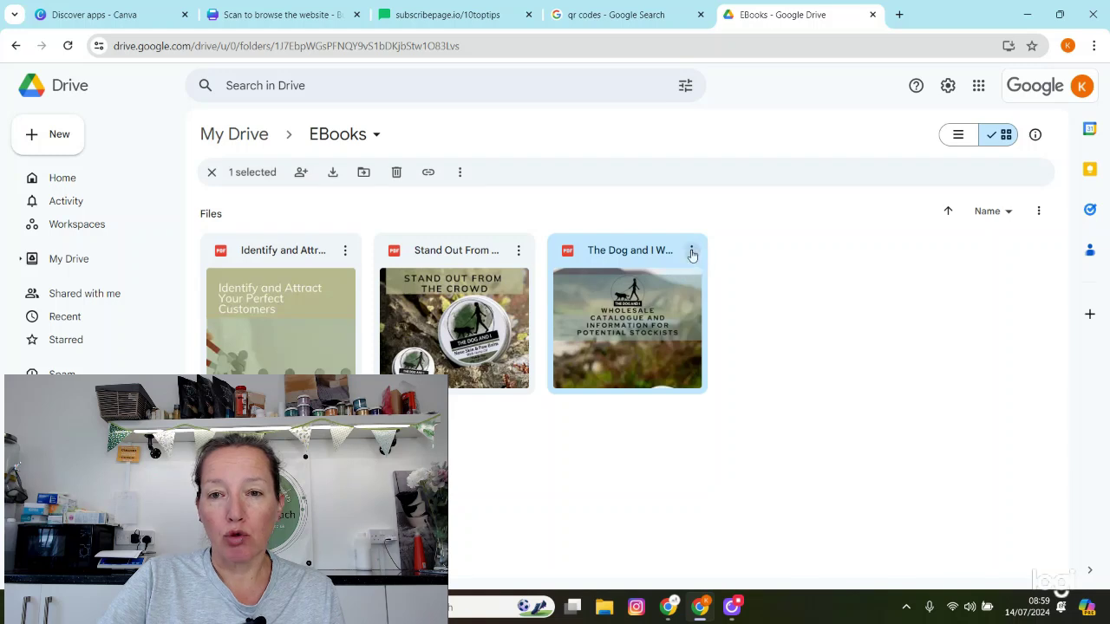
click(691, 252)
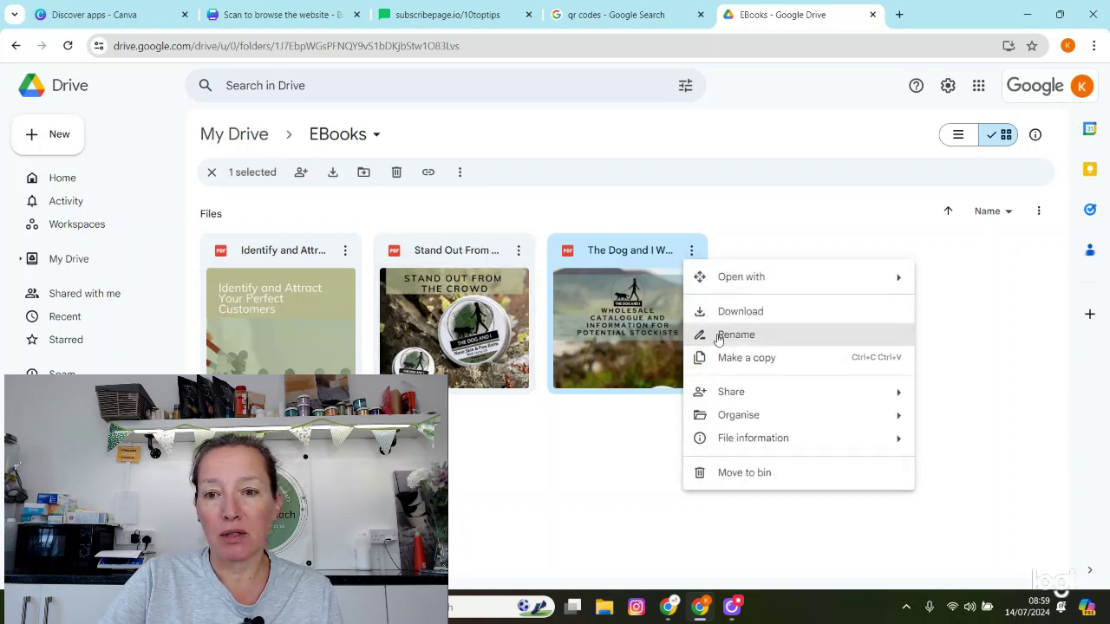
mouse_move(737, 397)
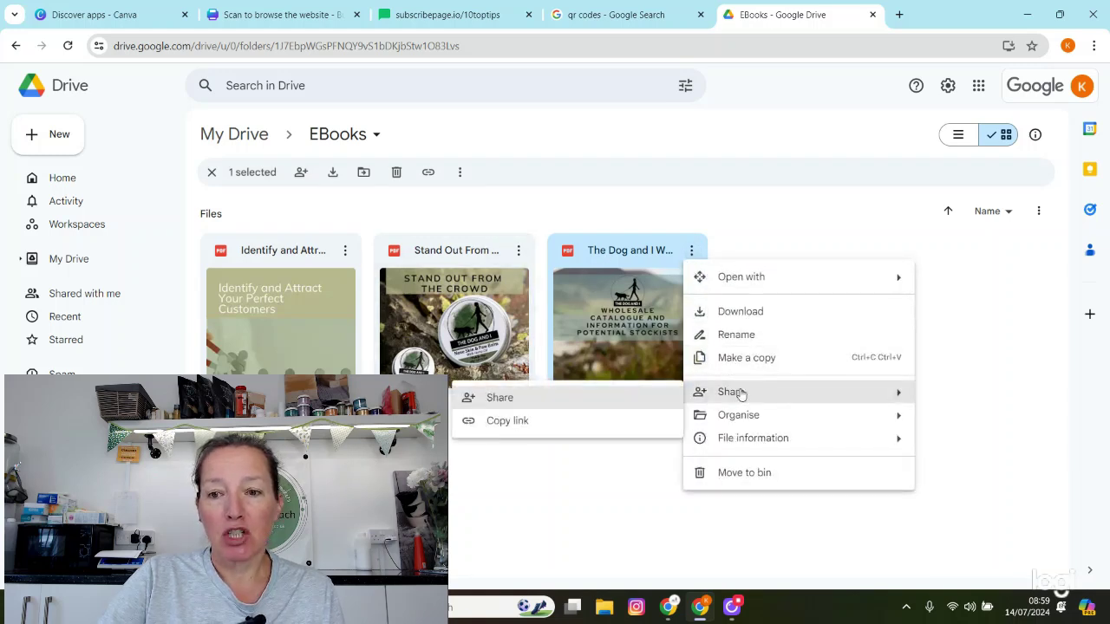
click(497, 398)
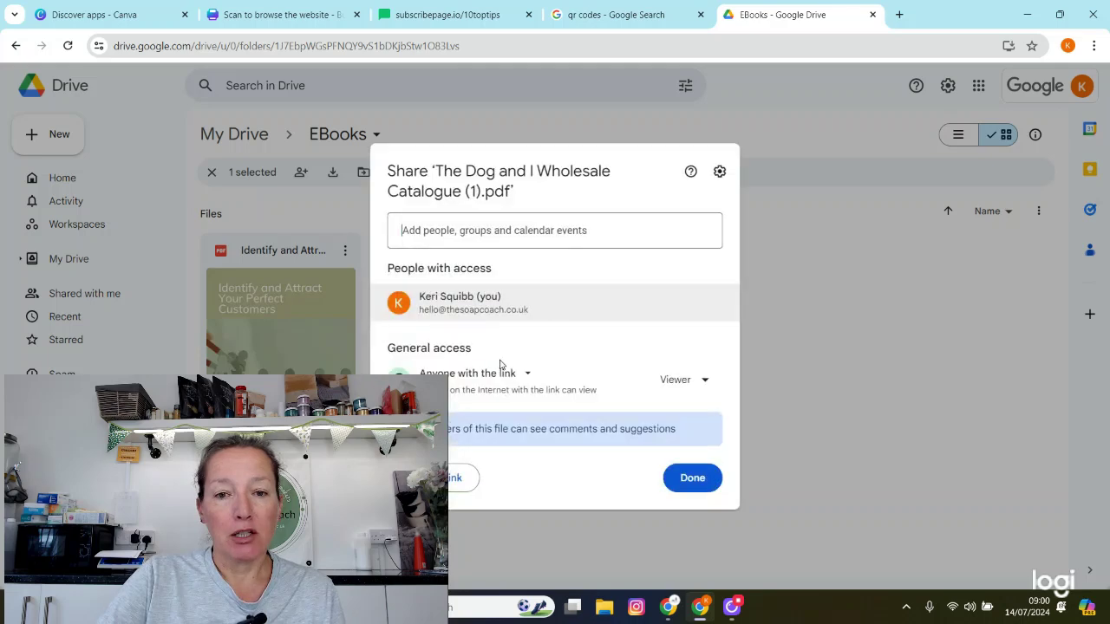
Set the wholesale catalogue's general access to Restricted
click(526, 374)
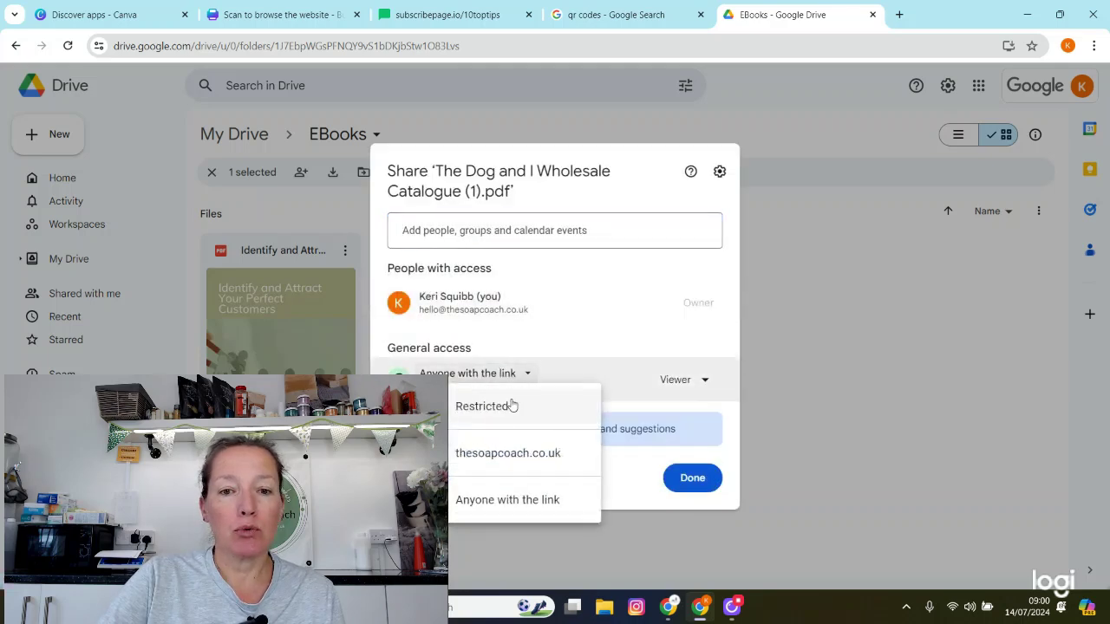
click(516, 408)
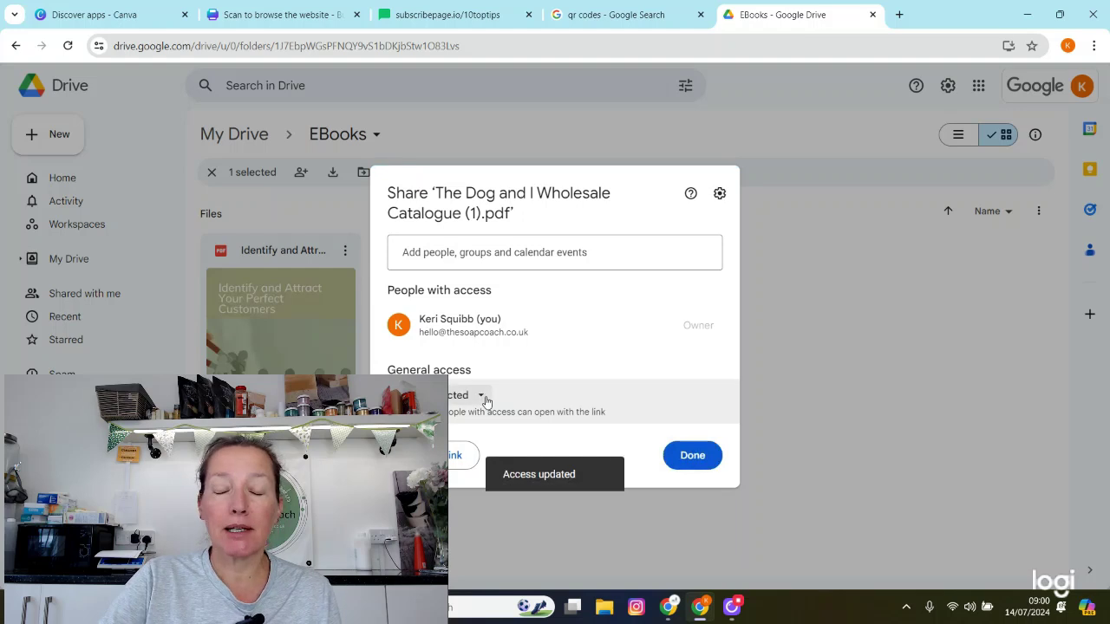
Set the wholesale catalogue's general access to Anyone with the link, copy its link and close the sharing settings
click(484, 399)
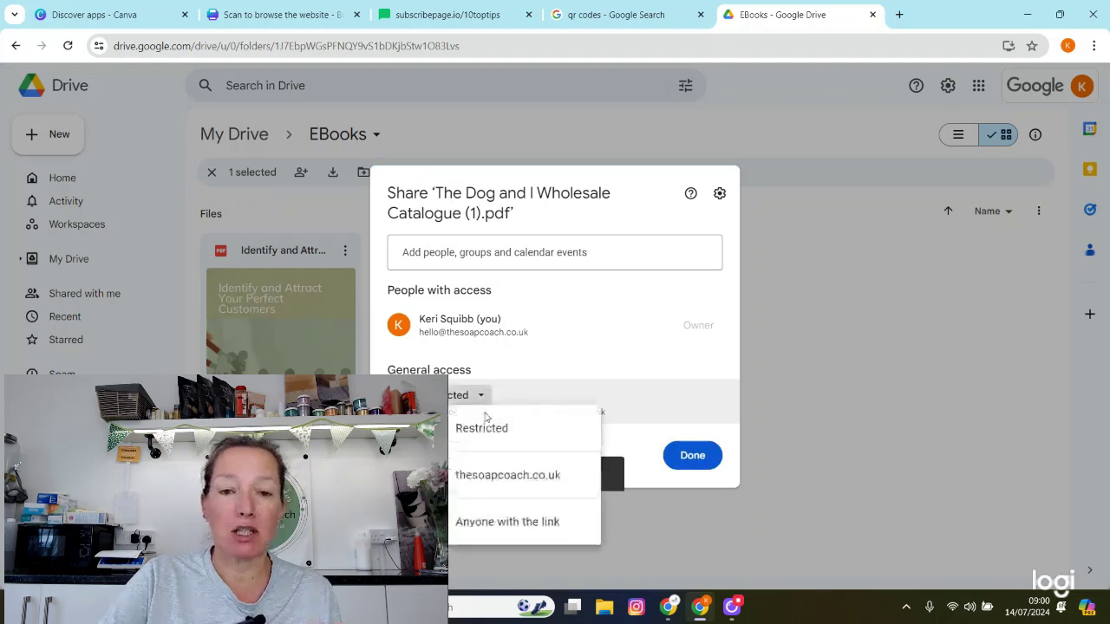
click(488, 523)
click(464, 478)
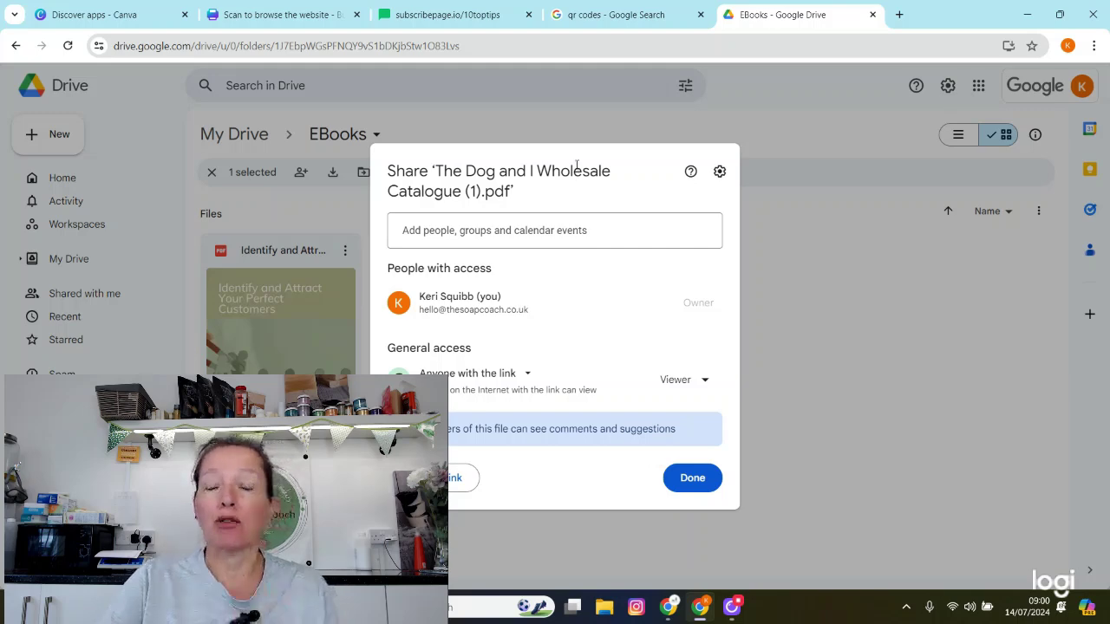
click(822, 365)
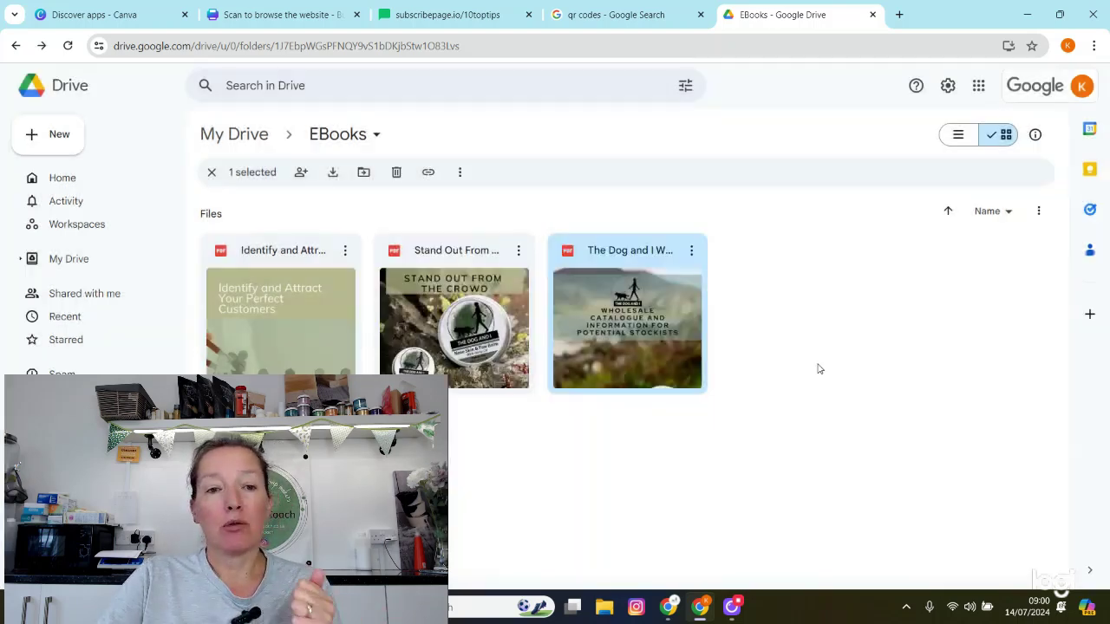